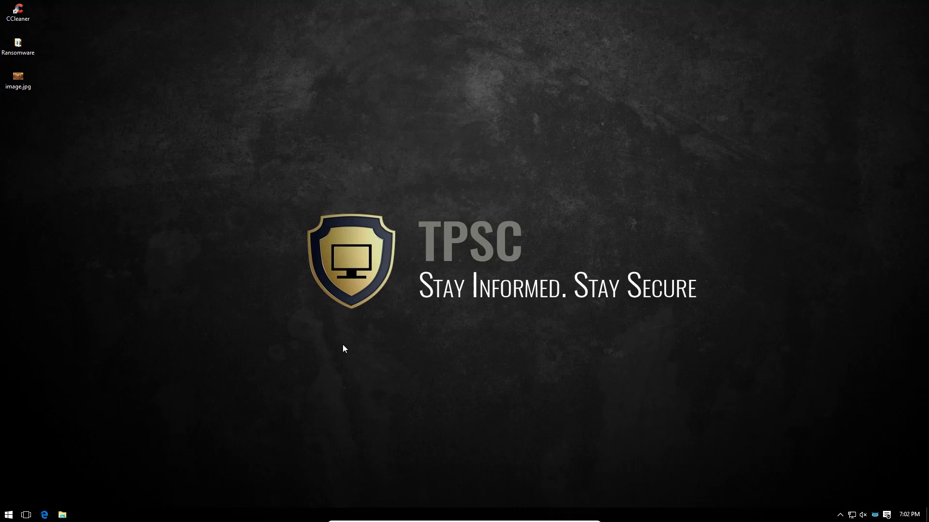
View the RansomFree About window, move it to the right, then close it.
{"action": "left_click", "coordinate": [875, 515]}
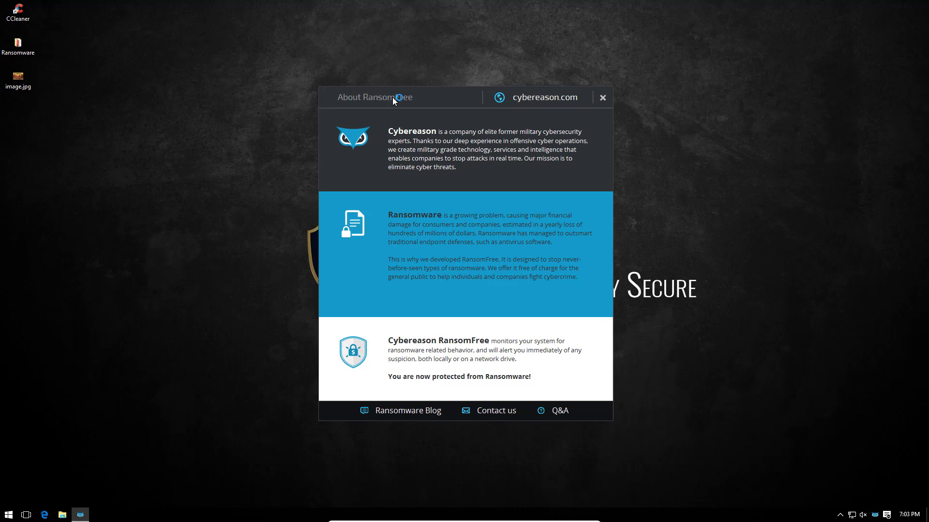
{"action": "left_click_drag", "start_coordinate": [380, 99], "coordinate": [633, 94]}
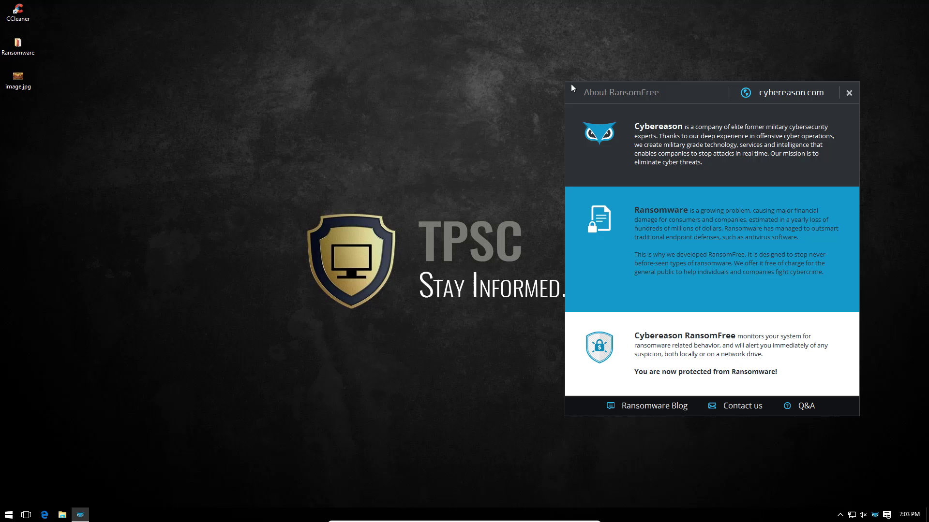
{"action": "left_click_drag", "start_coordinate": [571, 85], "coordinate": [634, 101]}
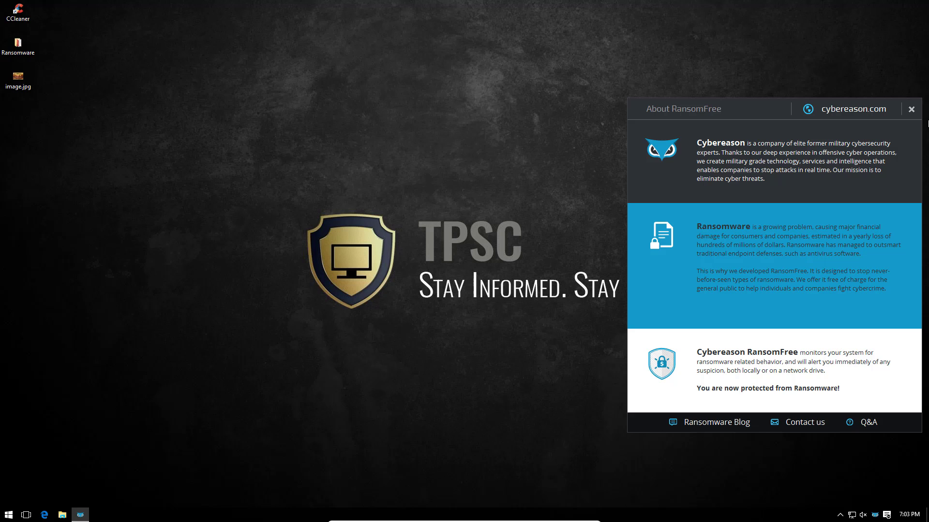
{"action": "left_click", "coordinate": [911, 109]}
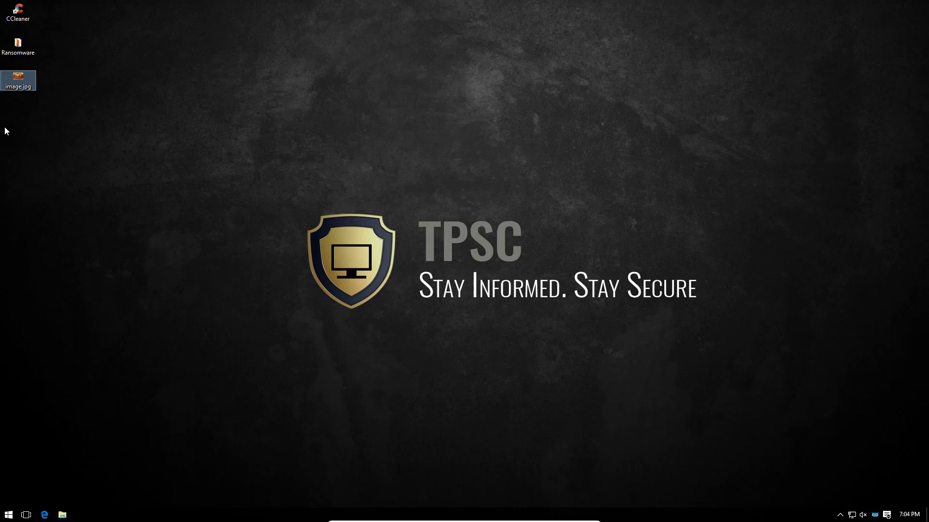
Check the file properties of image.jpg on the desktop, then close them.
{"action": "right_click", "coordinate": [19, 83]}
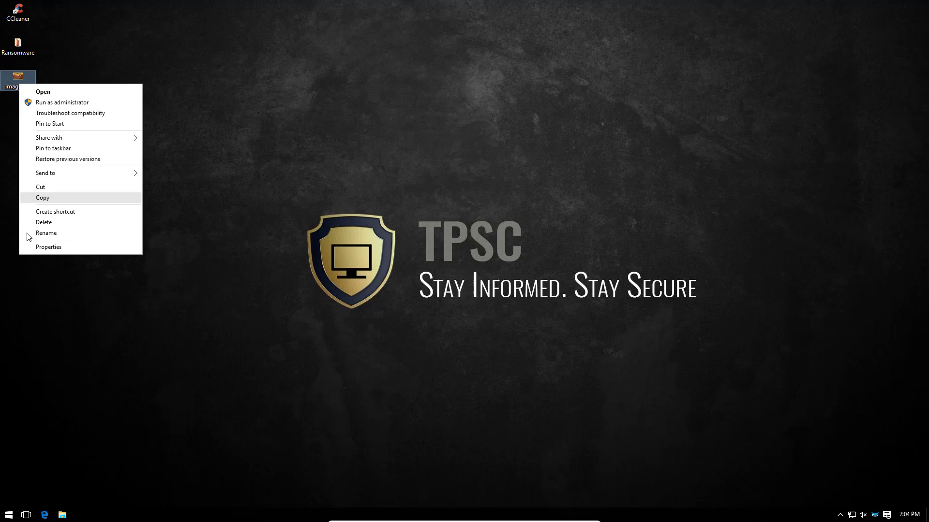
{"action": "left_click", "coordinate": [34, 247]}
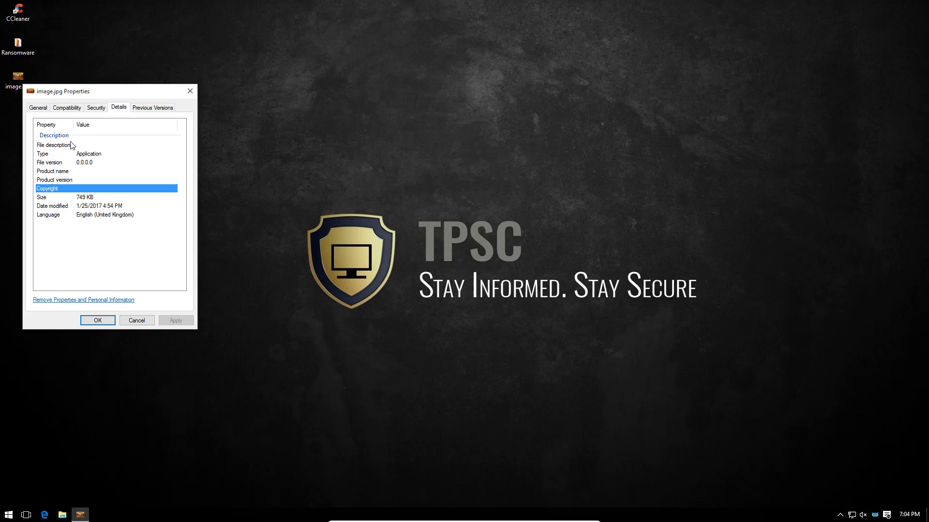
{"action": "left_click", "coordinate": [191, 90]}
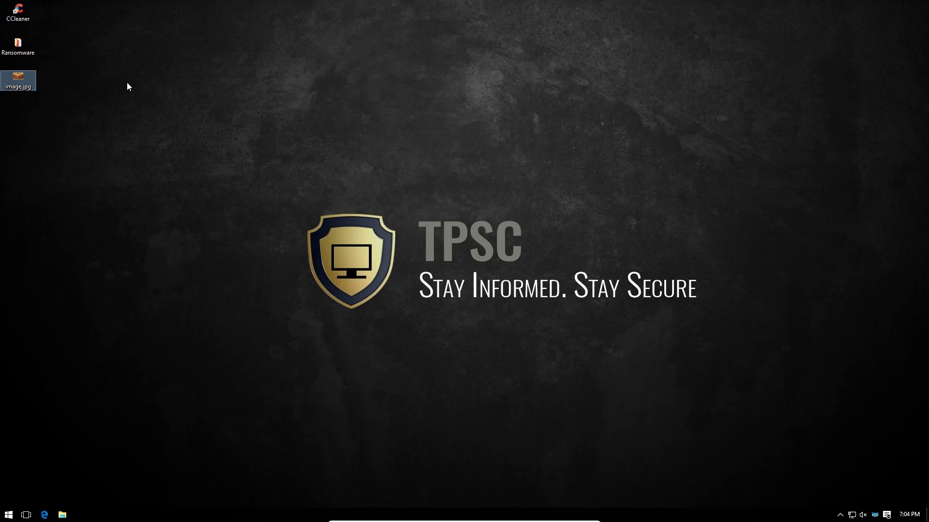
{"action": "mouse_move", "coordinate": [25, 81]}
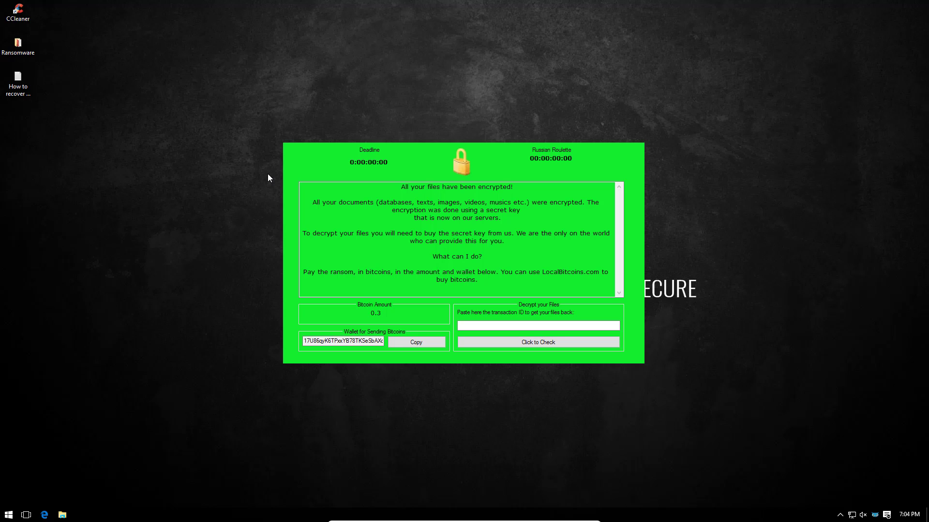
Open the Pictures folder in File Explorer and move its window down and right.
{"action": "left_click", "coordinate": [61, 515]}
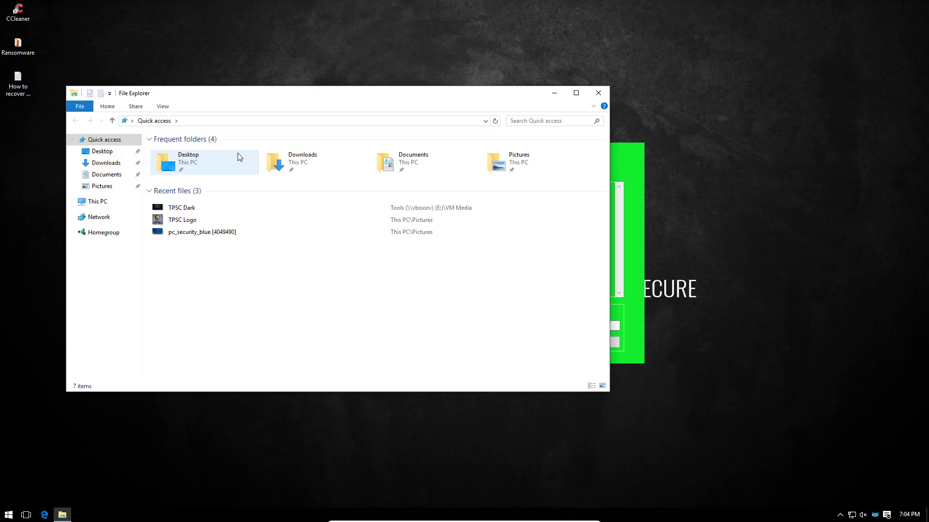
{"action": "double_click", "coordinate": [517, 162]}
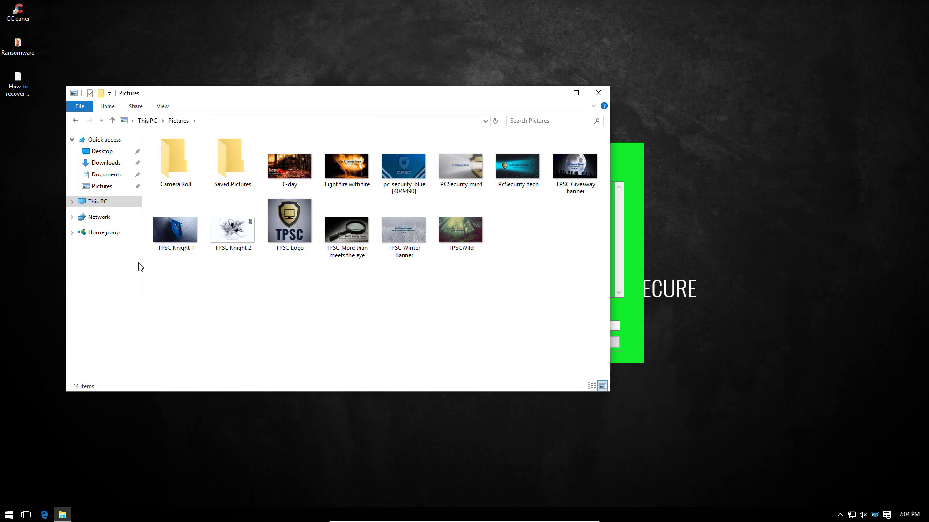
{"action": "left_click_drag", "start_coordinate": [383, 97], "coordinate": [585, 159]}
Reopen and close the RansomFree About window, then close the Pictures folder window.
{"action": "left_click", "coordinate": [875, 516]}
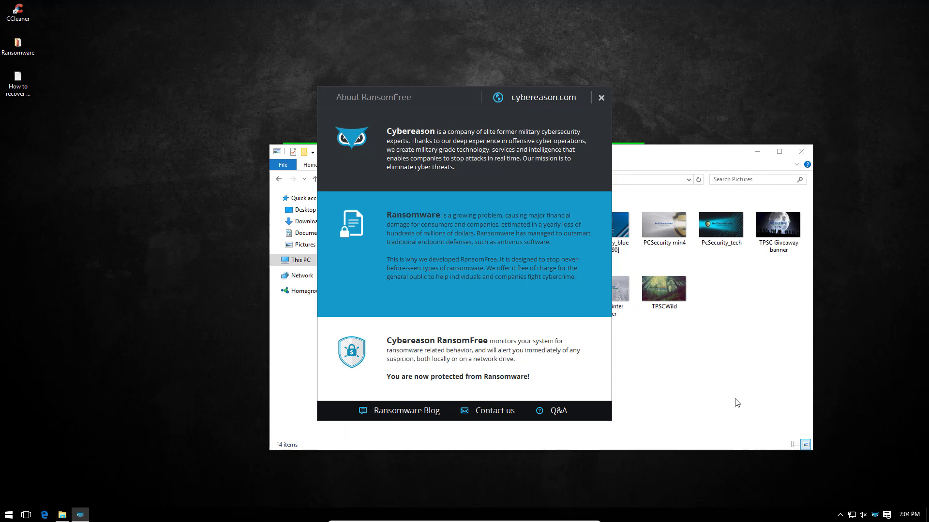
{"action": "left_click", "coordinate": [601, 97]}
{"action": "left_click", "coordinate": [799, 152]}
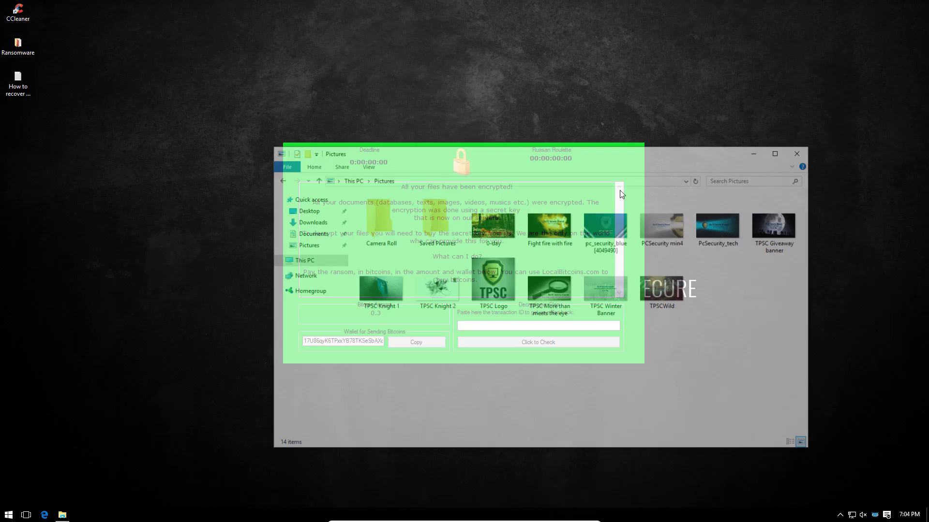
Open Task Manager and end two lsass (32 bit) processes.
{"action": "right_click", "coordinate": [164, 512]}
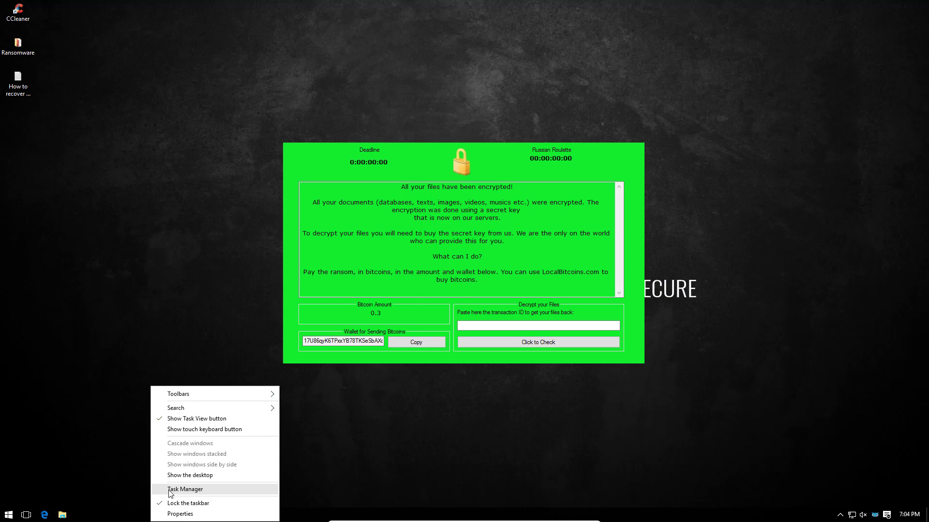
{"action": "left_click", "coordinate": [184, 489]}
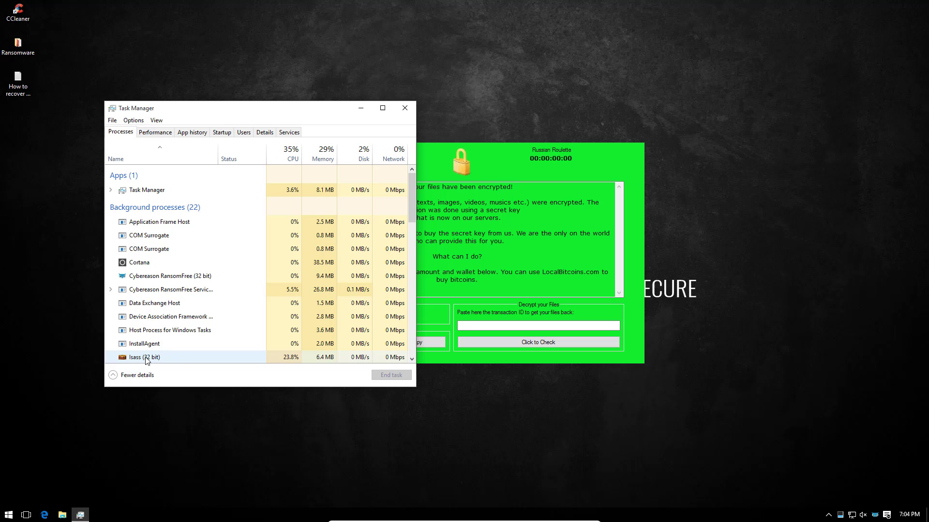
{"action": "right_click", "coordinate": [157, 358]}
{"action": "left_click", "coordinate": [179, 362]}
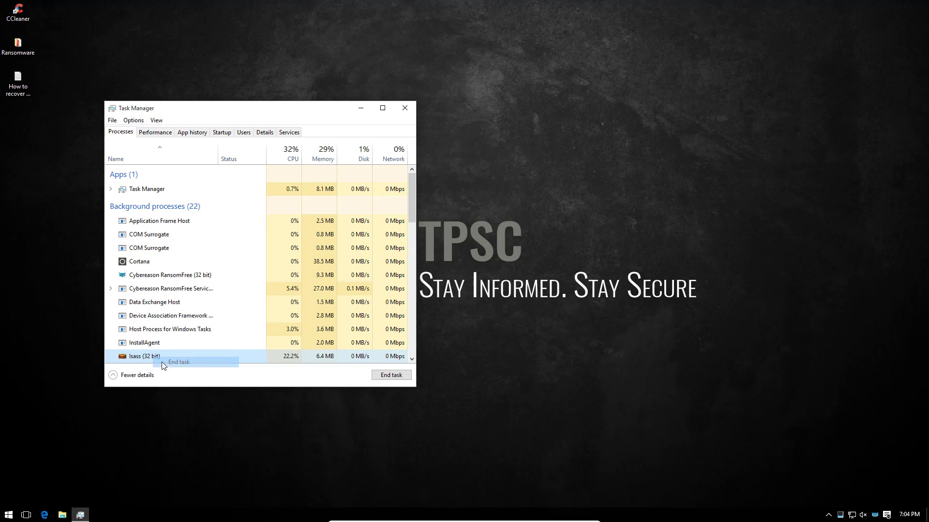
{"action": "scroll", "coordinate": [155, 332], "scroll_direction": "down", "scroll_amount": 1}
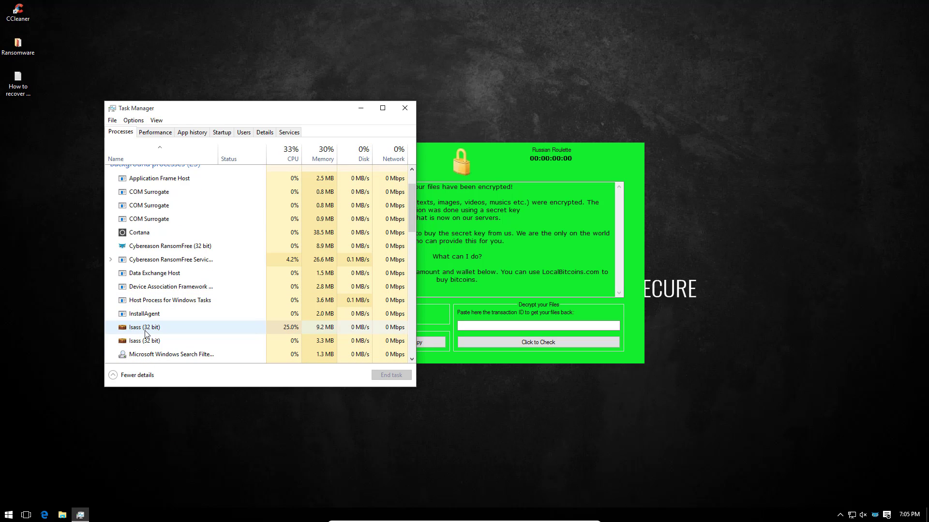
{"action": "right_click", "coordinate": [145, 331]}
{"action": "left_click", "coordinate": [160, 337]}
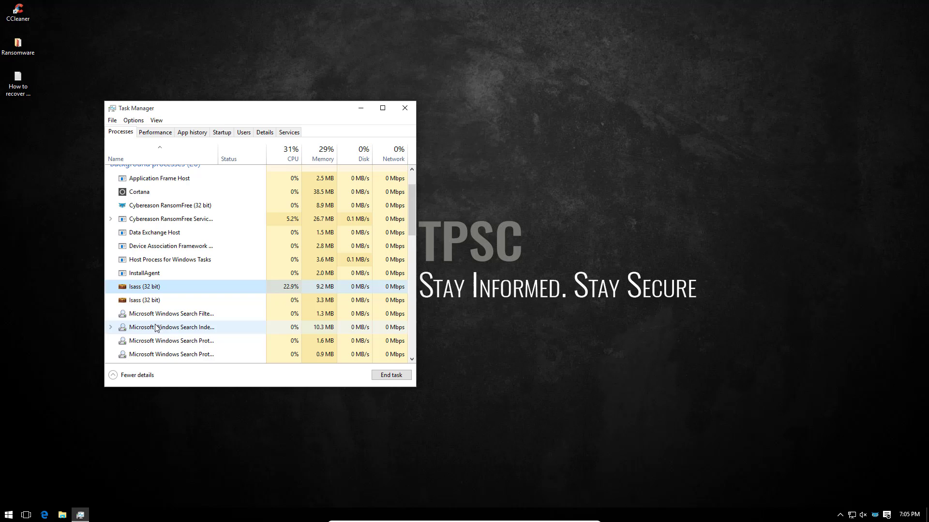
Go to the remaining lsass process's details and end the lsass.exe process tree.
{"action": "right_click", "coordinate": [143, 298]}
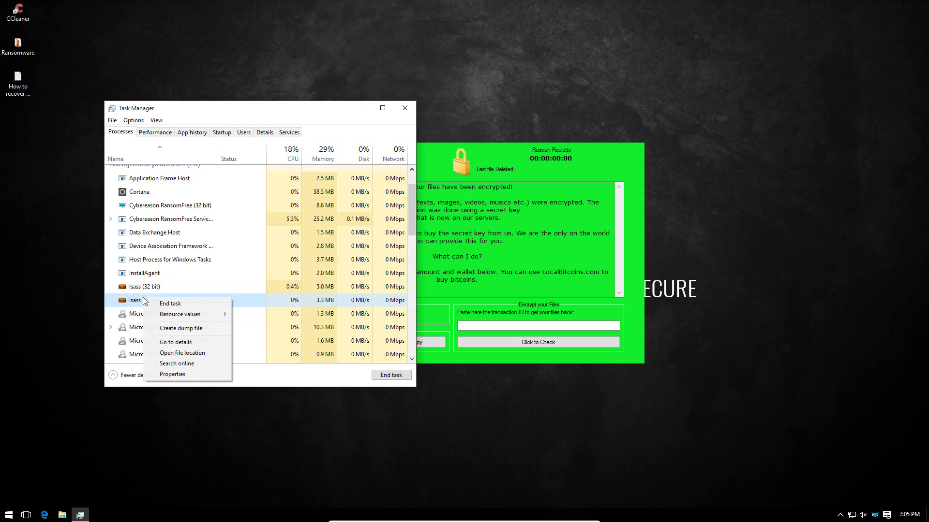
{"action": "left_click", "coordinate": [164, 347]}
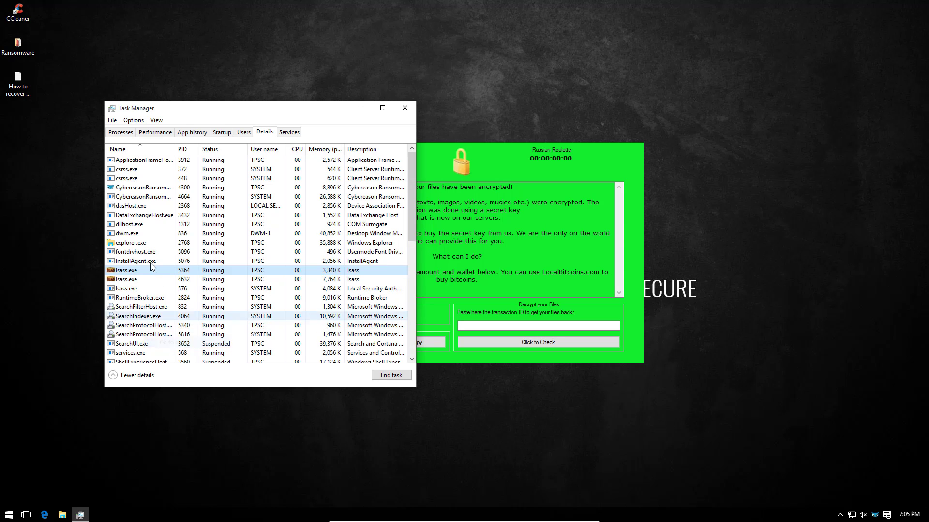
{"action": "right_click", "coordinate": [143, 270]}
{"action": "left_click", "coordinate": [169, 296]}
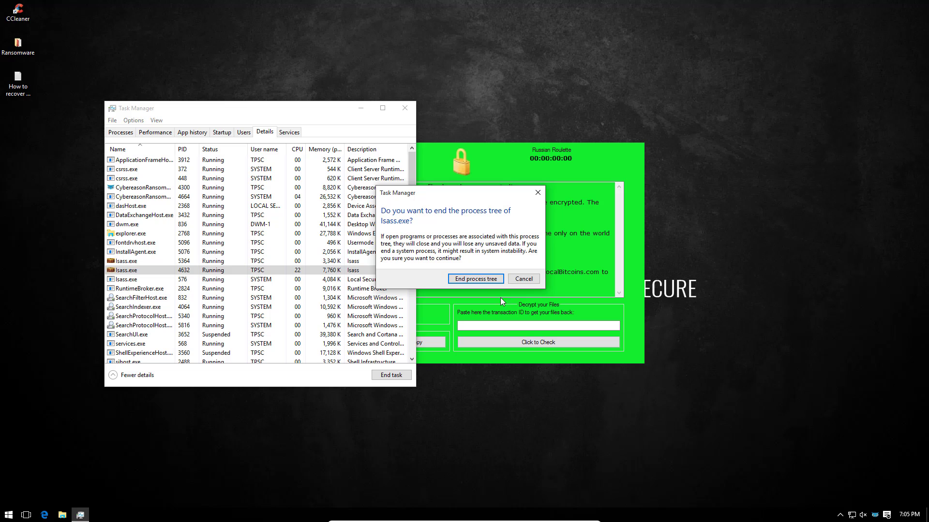
{"action": "left_click", "coordinate": [475, 278]}
End the process tree of lsass.exe PID 1784 and the next respawned lsass process.
{"action": "right_click", "coordinate": [135, 264]}
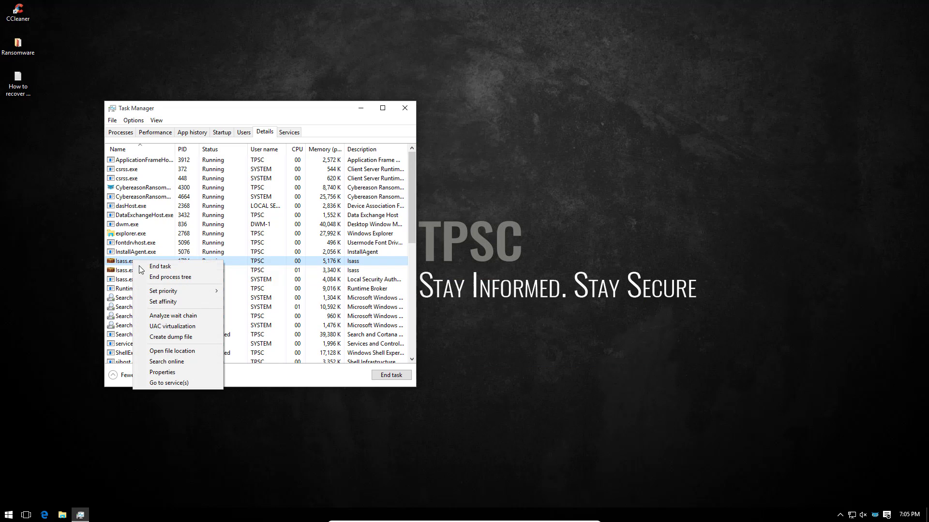
{"action": "left_click", "coordinate": [120, 277]}
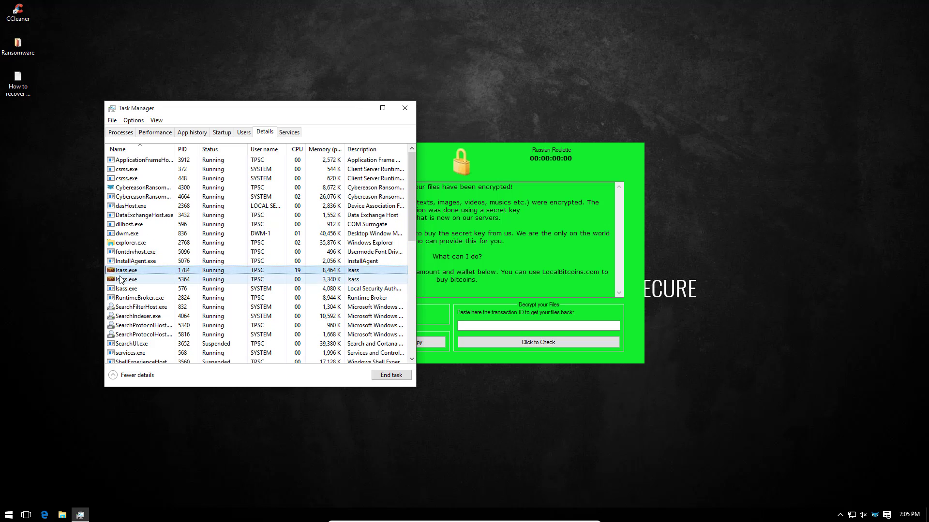
{"action": "left_click", "coordinate": [125, 273]}
{"action": "right_click", "coordinate": [125, 274]}
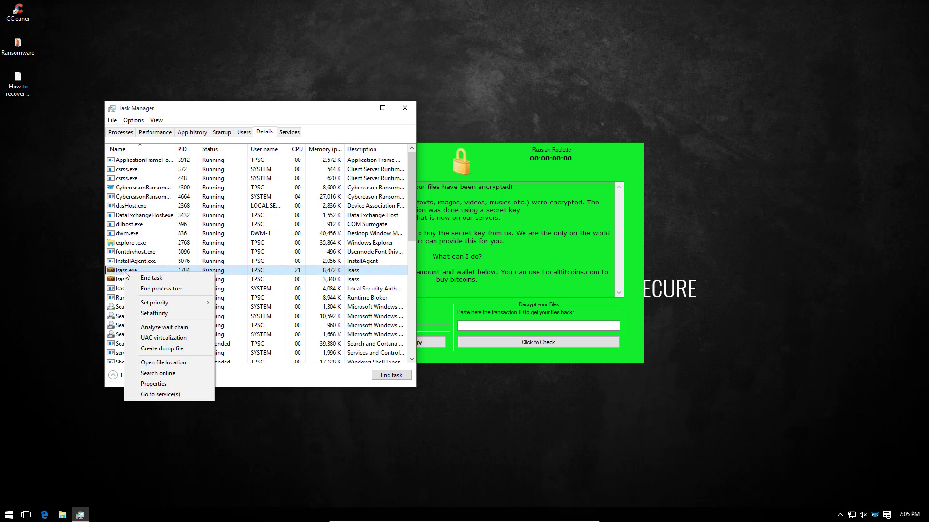
{"action": "left_click", "coordinate": [141, 288]}
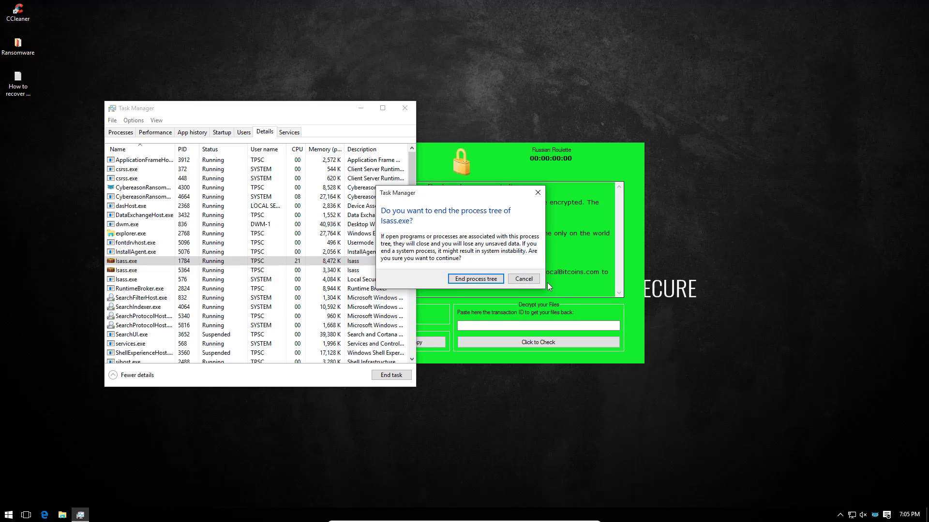
{"action": "left_click", "coordinate": [465, 280]}
{"action": "key", "text": "Delete"}
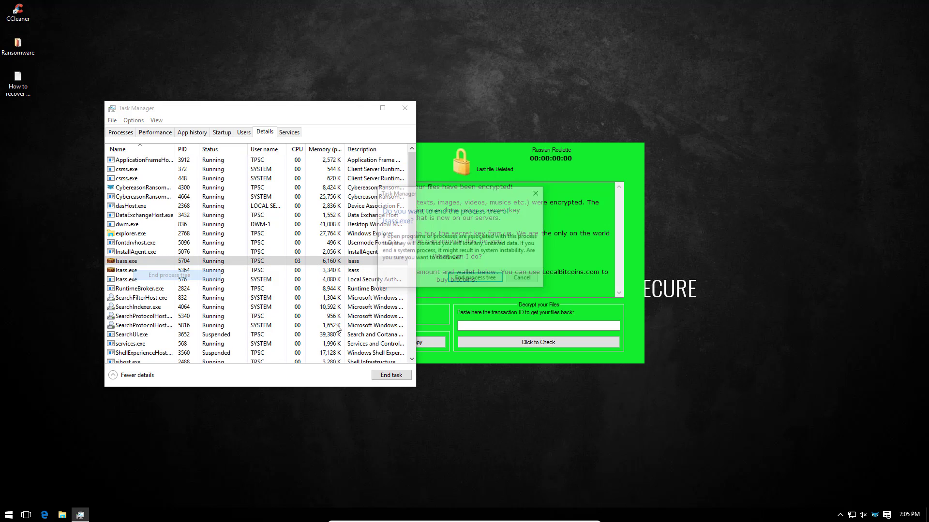
Reopen Task Manager, disable the lsass startup entry, then close Task Manager.
{"action": "left_click", "coordinate": [475, 280]}
{"action": "right_click", "coordinate": [109, 520]}
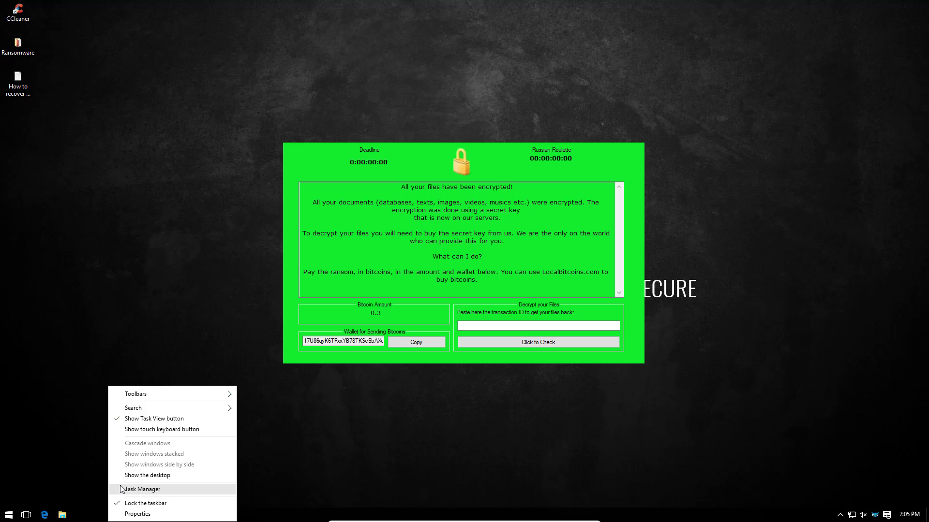
{"action": "left_click", "coordinate": [120, 482]}
{"action": "left_click", "coordinate": [221, 132]}
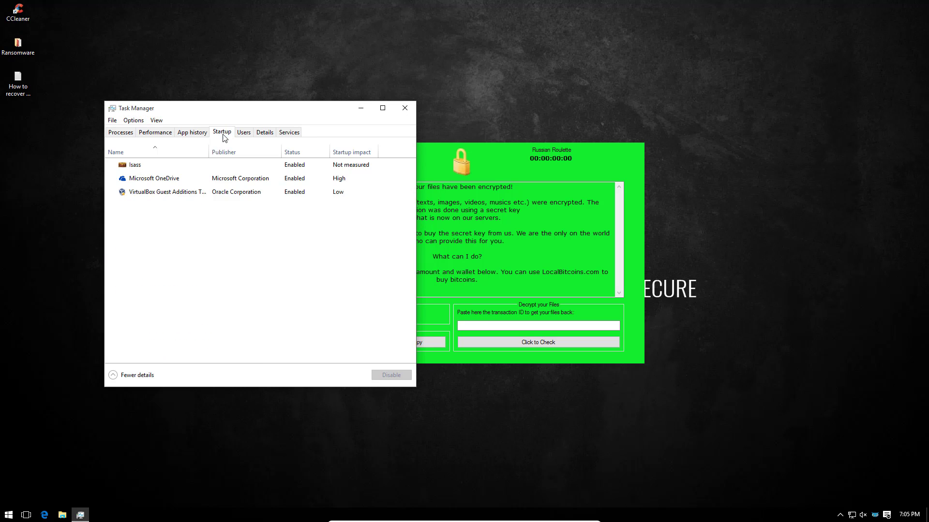
{"action": "left_click", "coordinate": [143, 164]}
{"action": "right_click", "coordinate": [143, 163]}
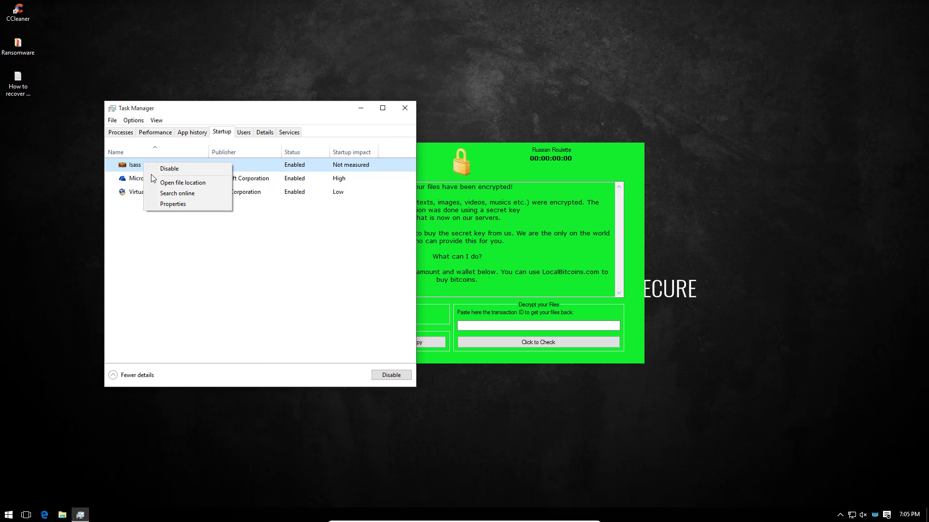
{"action": "left_click", "coordinate": [157, 169]}
{"action": "left_click", "coordinate": [405, 109]}
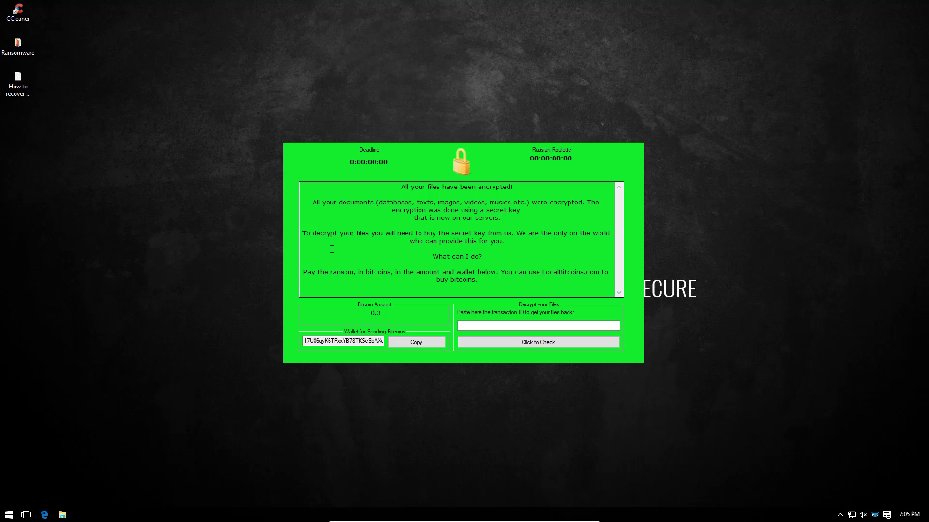
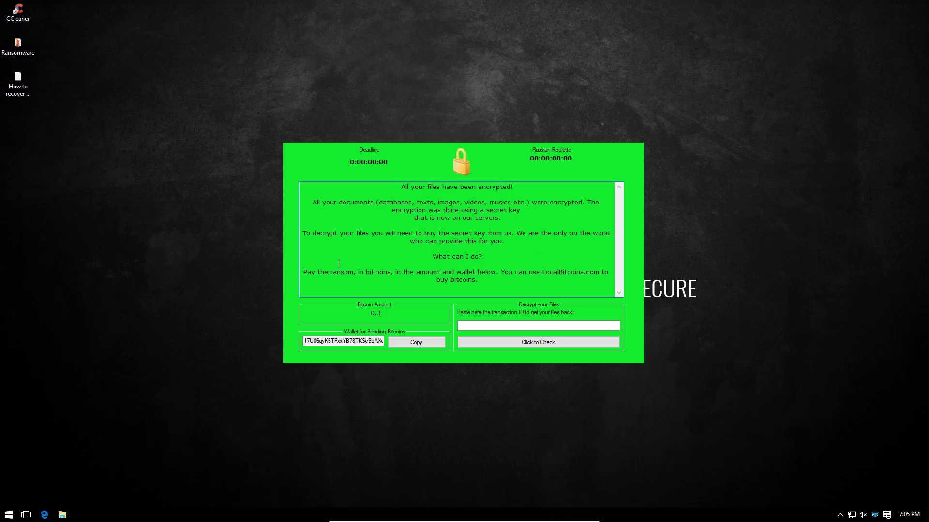
Open the Ransomware samples folder, plus a second Explorer window showing Pictures.
{"action": "double_click", "coordinate": [18, 45]}
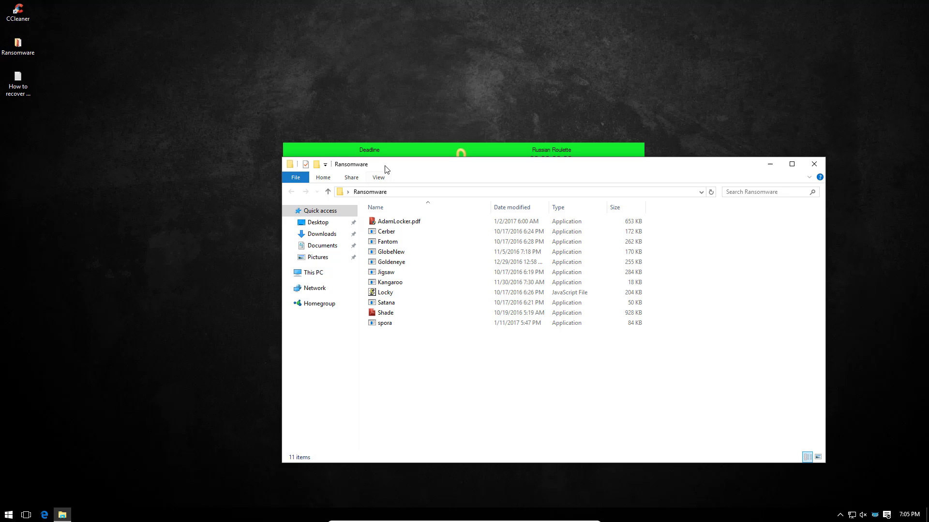
{"action": "left_click_drag", "start_coordinate": [386, 169], "coordinate": [403, 172]}
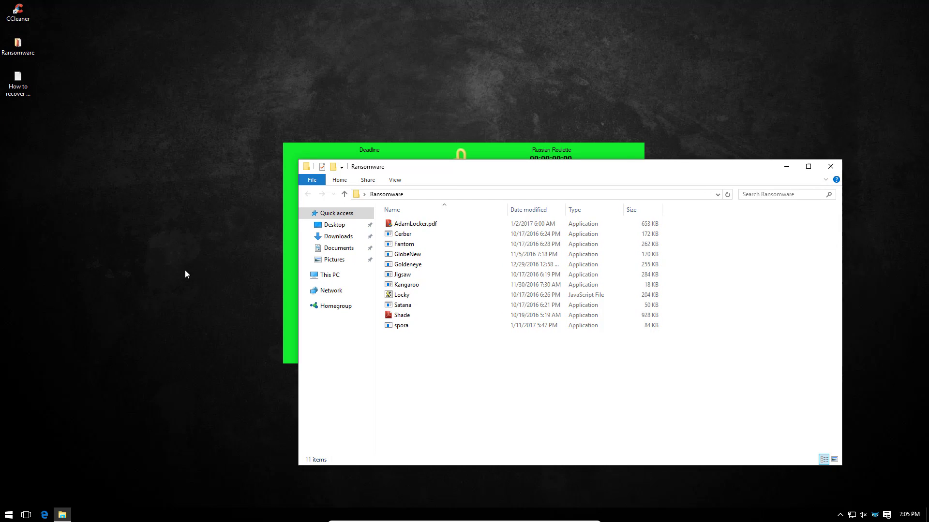
{"action": "right_click", "coordinate": [62, 514]}
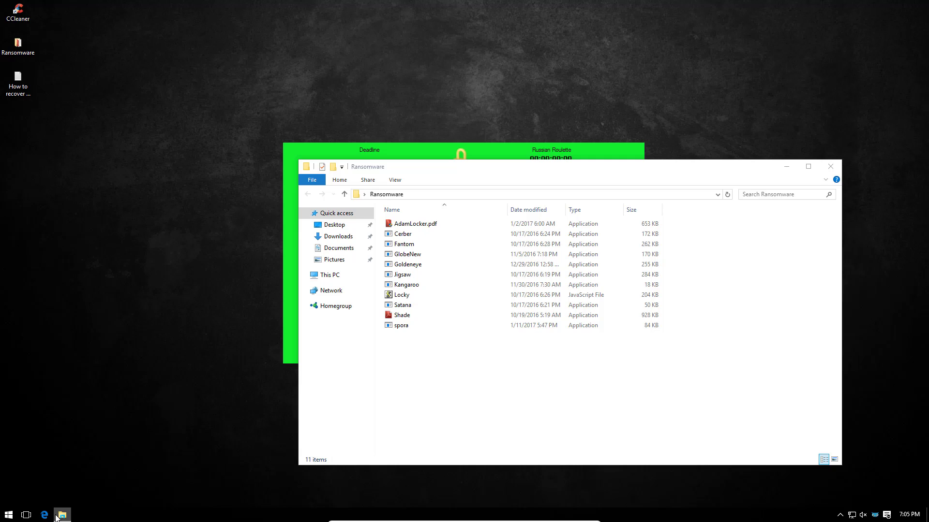
{"action": "left_click", "coordinate": [58, 468]}
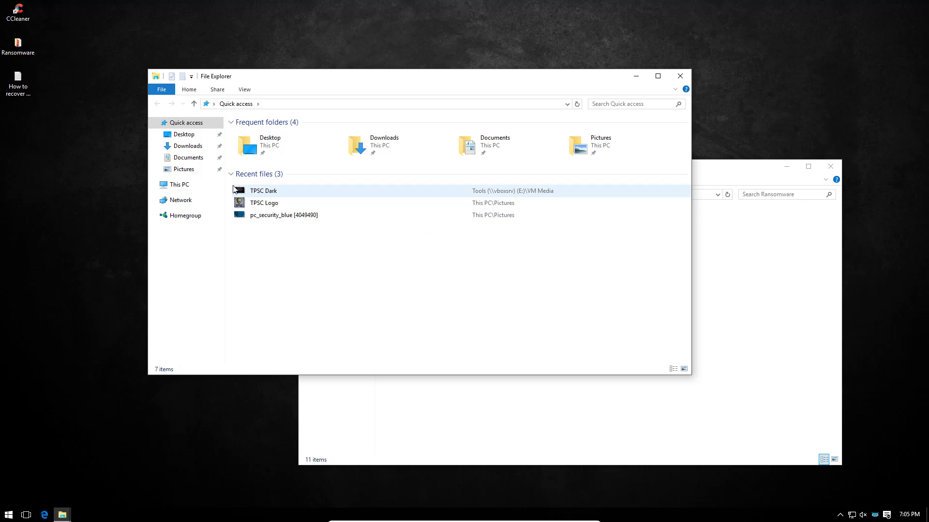
{"action": "left_click", "coordinate": [183, 169]}
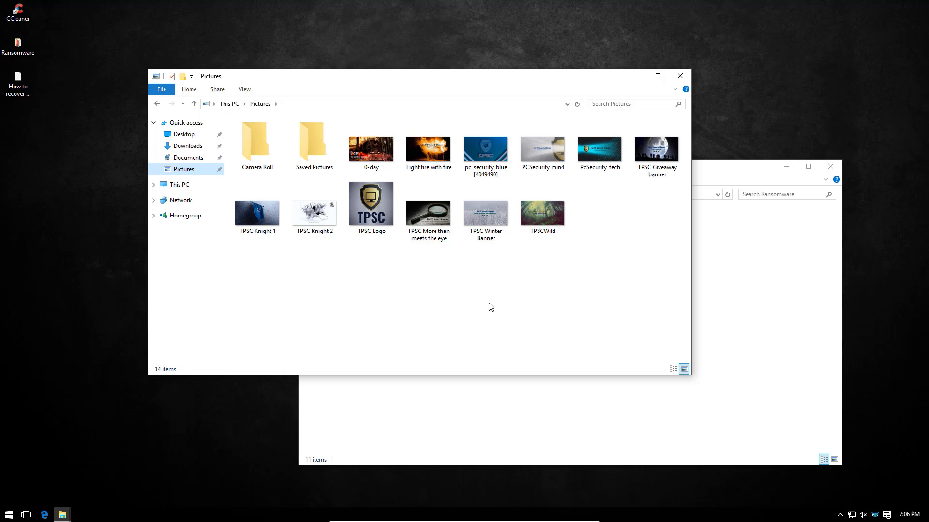
Arrange the two windows, selecting the TPSC Logo picture and leaving Ransomware in front.
{"action": "left_click", "coordinate": [718, 225]}
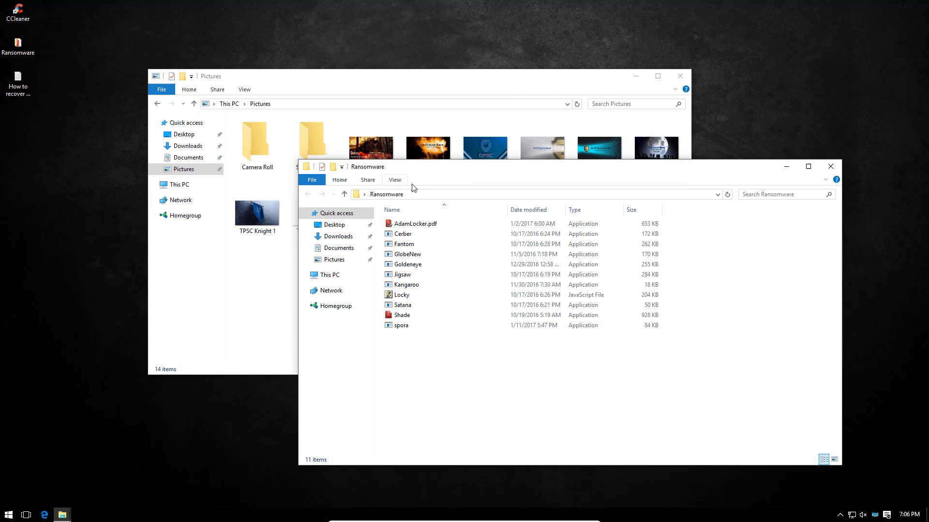
{"action": "left_click_drag", "start_coordinate": [420, 174], "coordinate": [409, 207]}
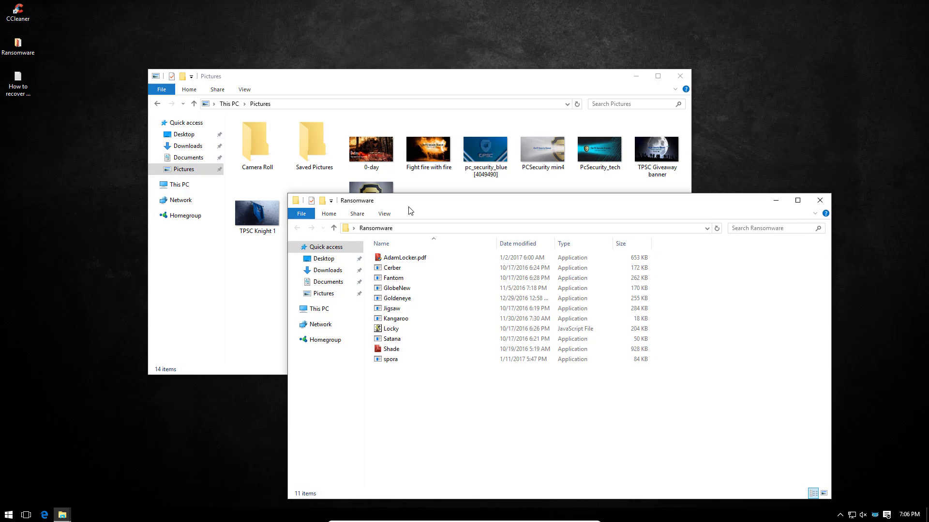
{"action": "left_click", "coordinate": [405, 159]}
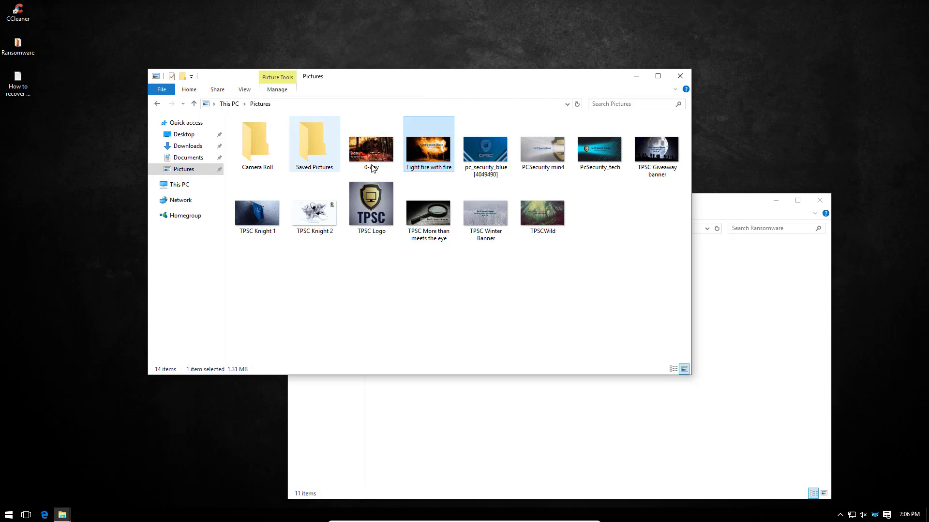
{"action": "left_click", "coordinate": [375, 230]}
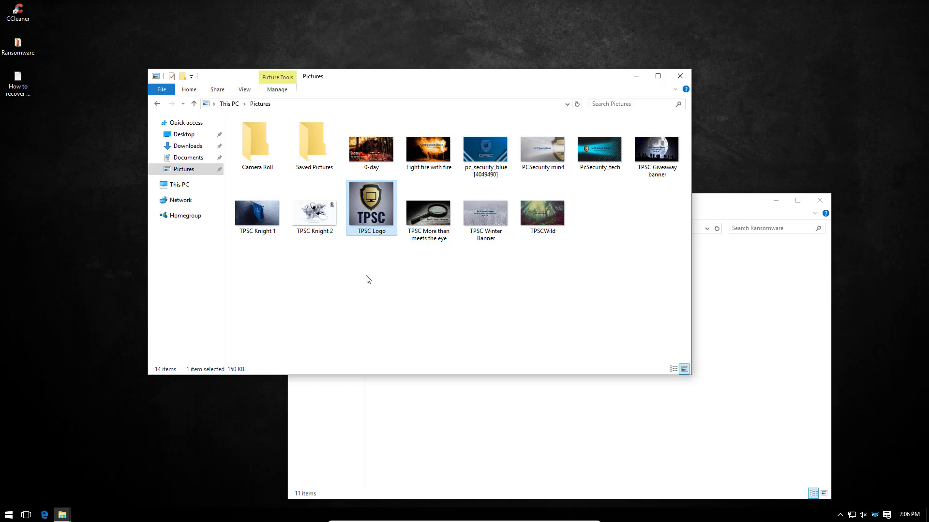
{"action": "left_click", "coordinate": [754, 341]}
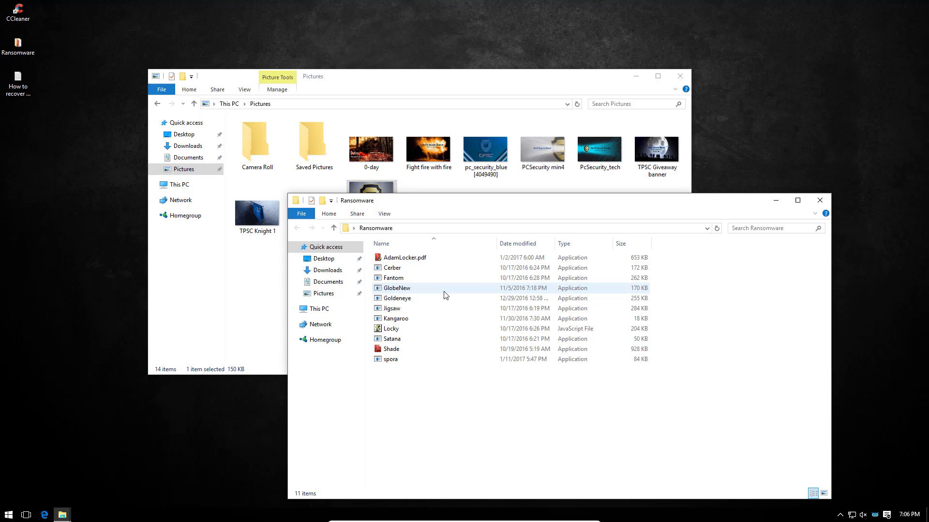
Run AdamLocker.pdf, allow it in UAC, and have RansomFree stop and clean the threat.
{"action": "double_click", "coordinate": [380, 260]}
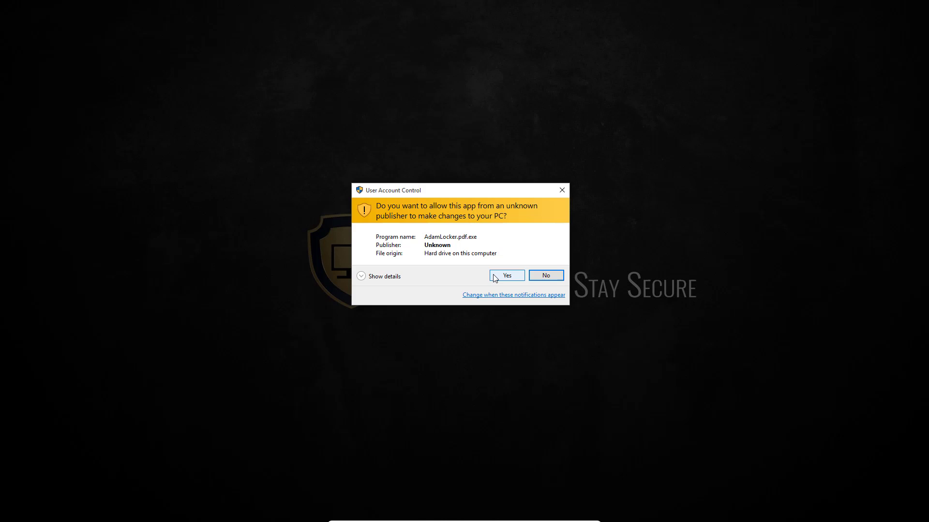
{"action": "left_click", "coordinate": [499, 277]}
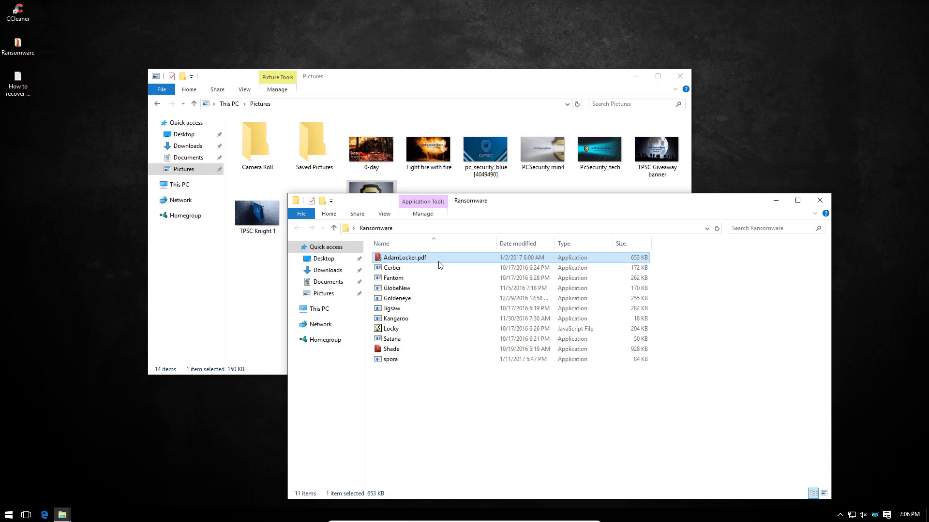
{"action": "left_click", "coordinate": [199, 307]}
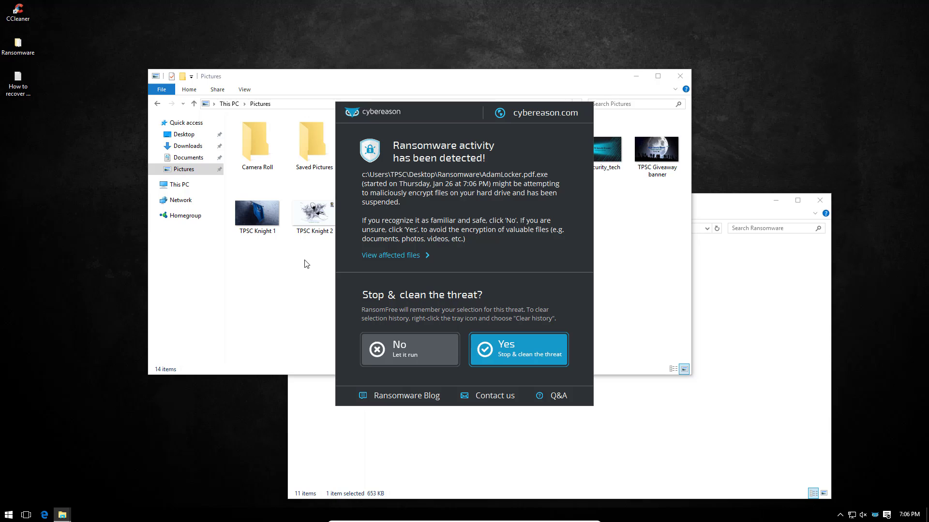
{"action": "left_click_drag", "start_coordinate": [428, 107], "coordinate": [417, 76]}
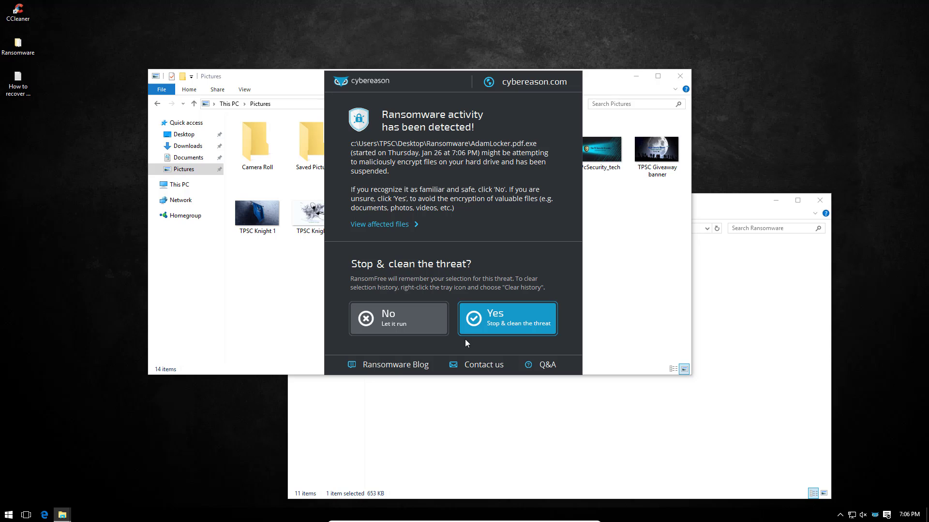
{"action": "left_click", "coordinate": [488, 332]}
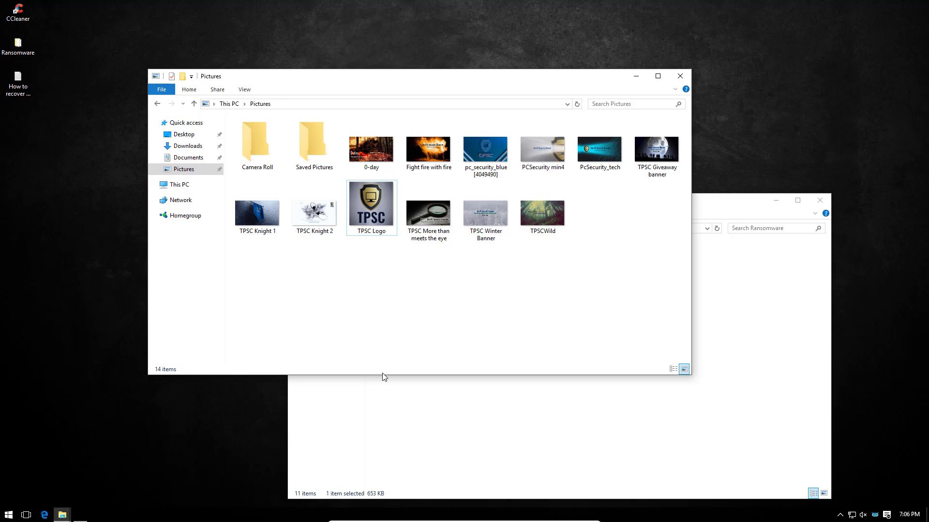
{"action": "left_click", "coordinate": [504, 301]}
Widen the name column to check the renamed AdamLocker file, then run the Cerber sample.
{"action": "left_click", "coordinate": [425, 414]}
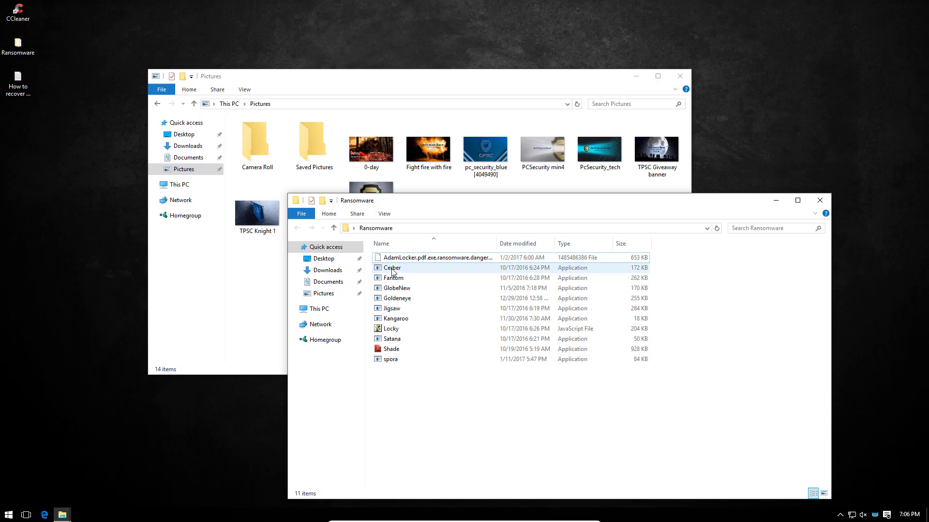
{"action": "left_click", "coordinate": [415, 257]}
{"action": "left_click_drag", "start_coordinate": [497, 244], "coordinate": [552, 244]}
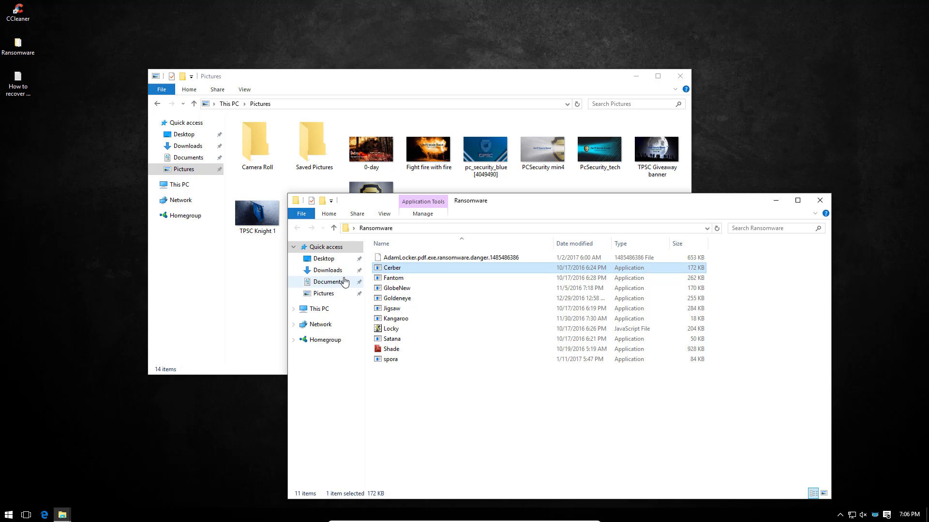
{"action": "double_click", "coordinate": [392, 268]}
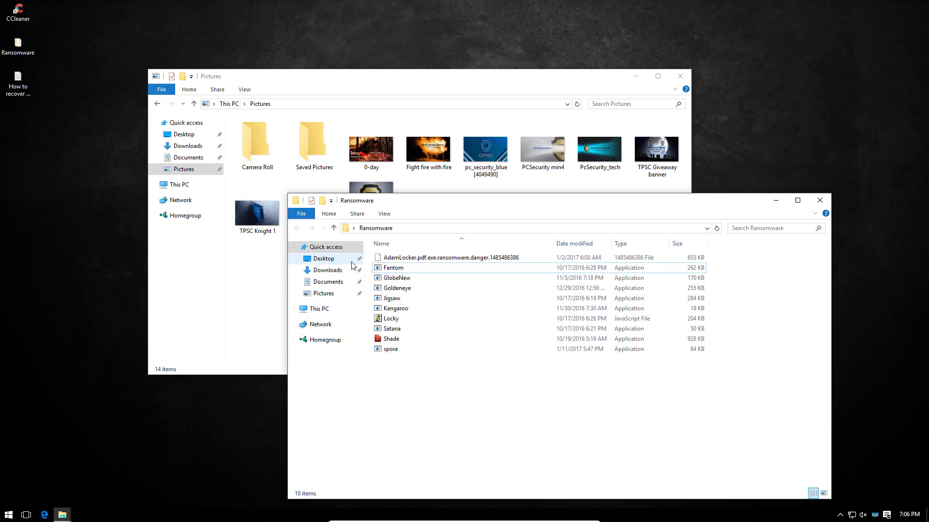
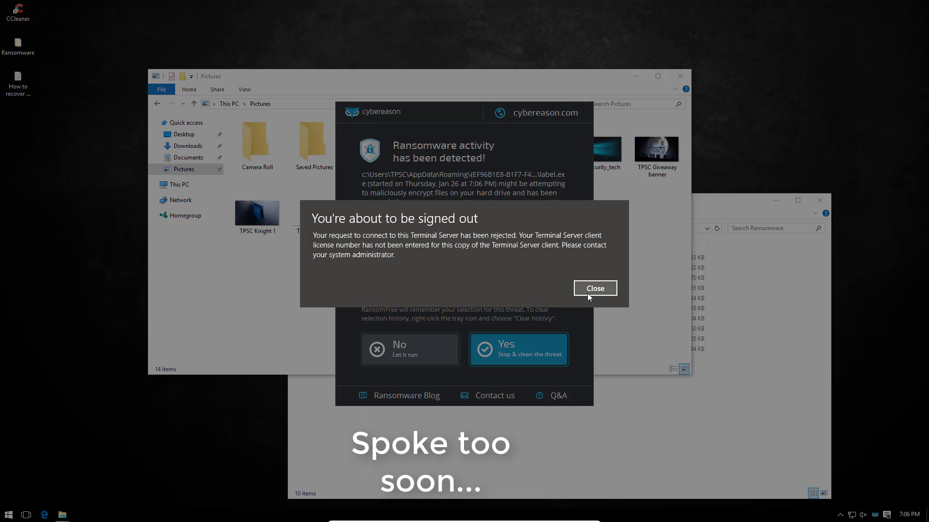
Dismiss the sign-out notice, then stop and clean the flagged ransomware and confirm it was stopped.
{"action": "left_click", "coordinate": [595, 288]}
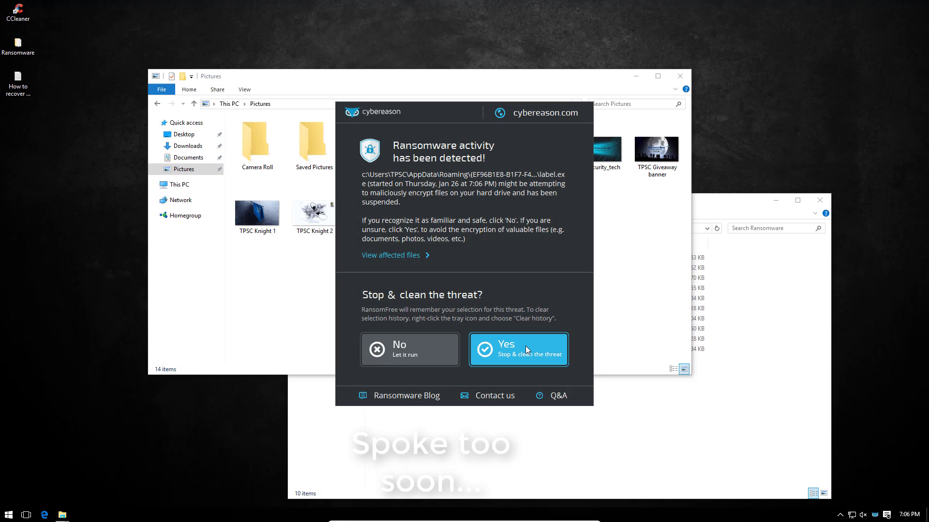
{"action": "left_click", "coordinate": [513, 351]}
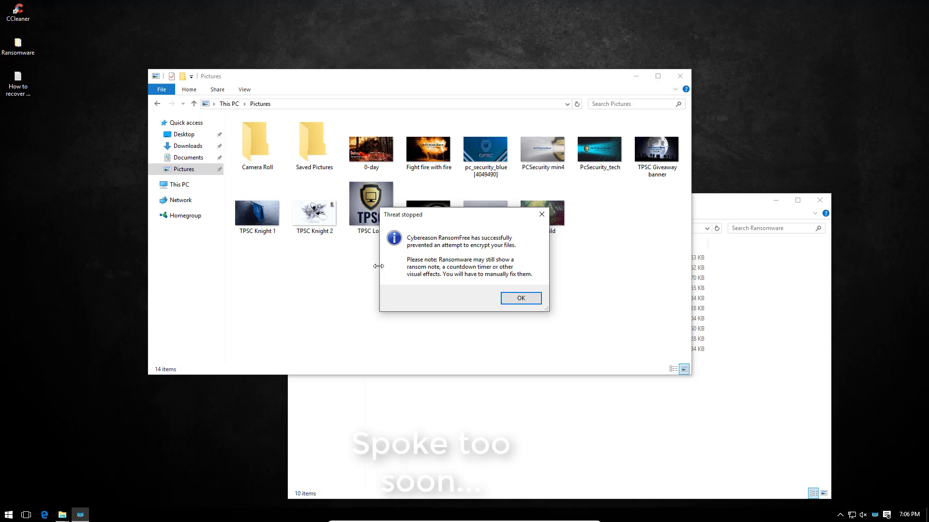
{"action": "left_click", "coordinate": [521, 298]}
Run the Fantom sample from the Ransomware folder as administrator, approving the UAC prompt.
{"action": "left_click", "coordinate": [415, 408]}
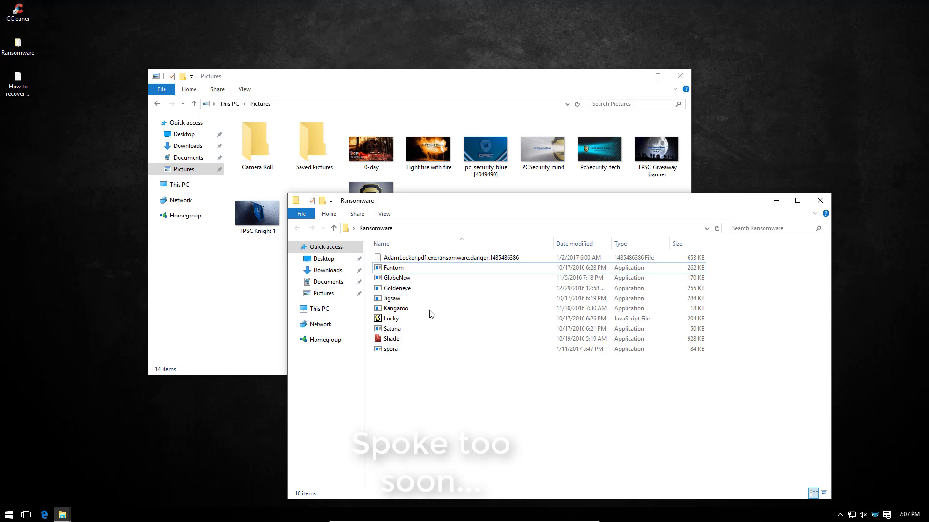
{"action": "left_click", "coordinate": [394, 272]}
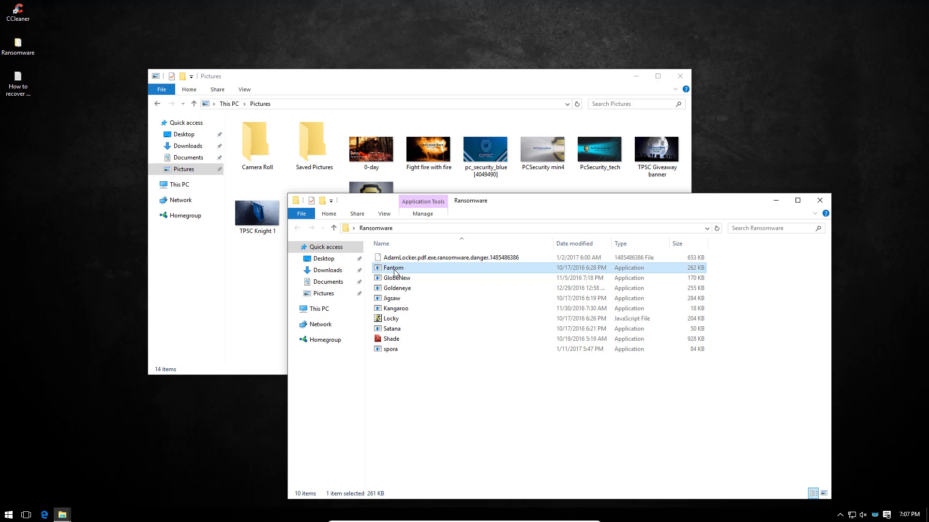
{"action": "mouse_move", "coordinate": [394, 272]}
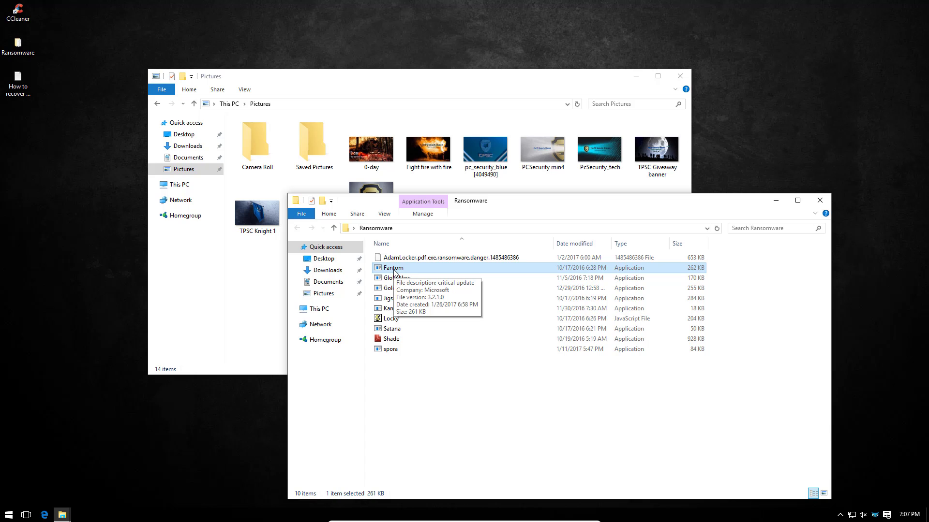
{"action": "left_click", "coordinate": [396, 278]}
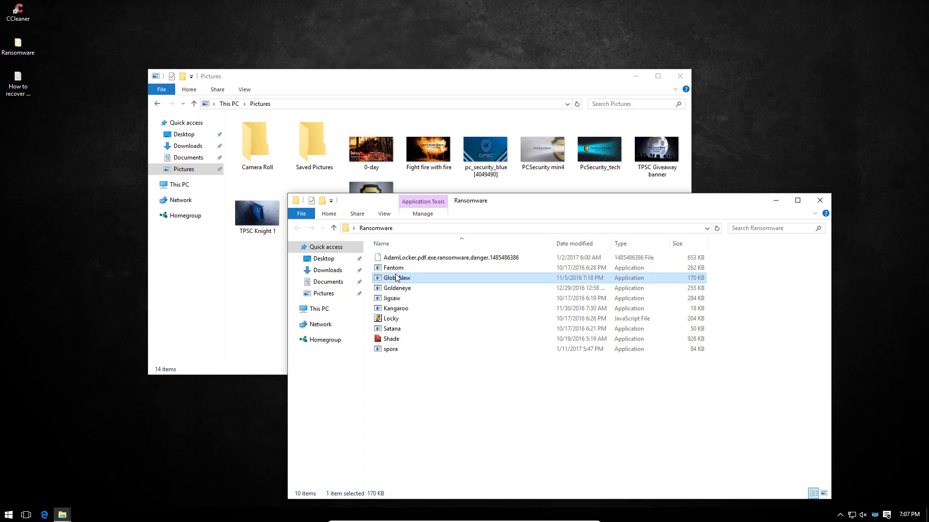
{"action": "mouse_move", "coordinate": [397, 270]}
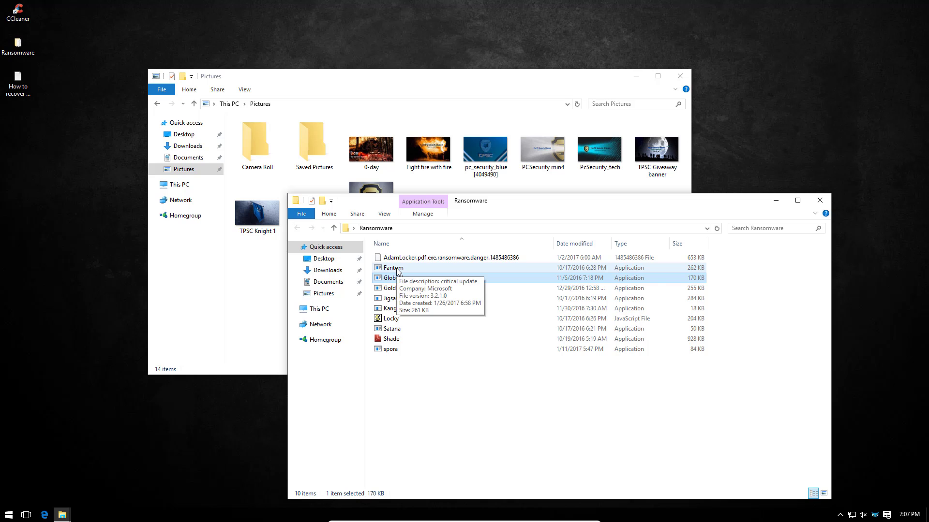
{"action": "right_click", "coordinate": [397, 269]}
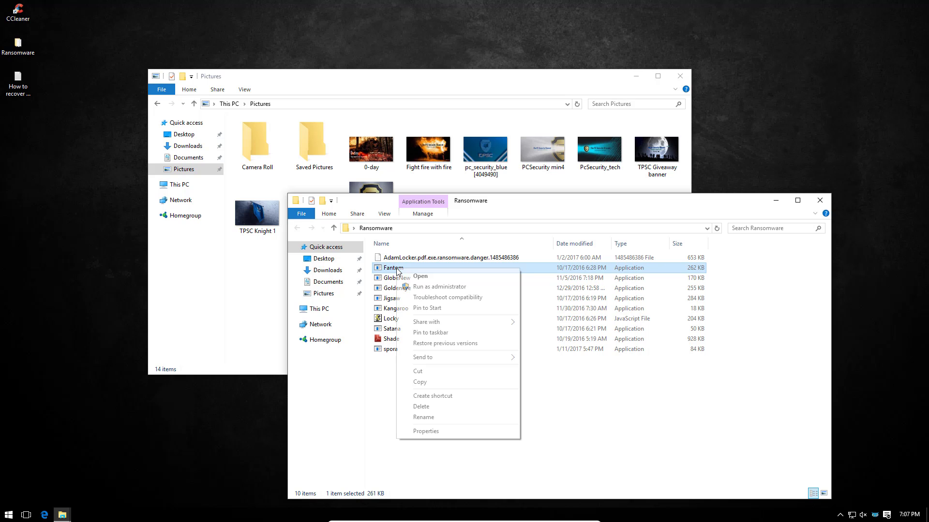
{"action": "left_click", "coordinate": [405, 287]}
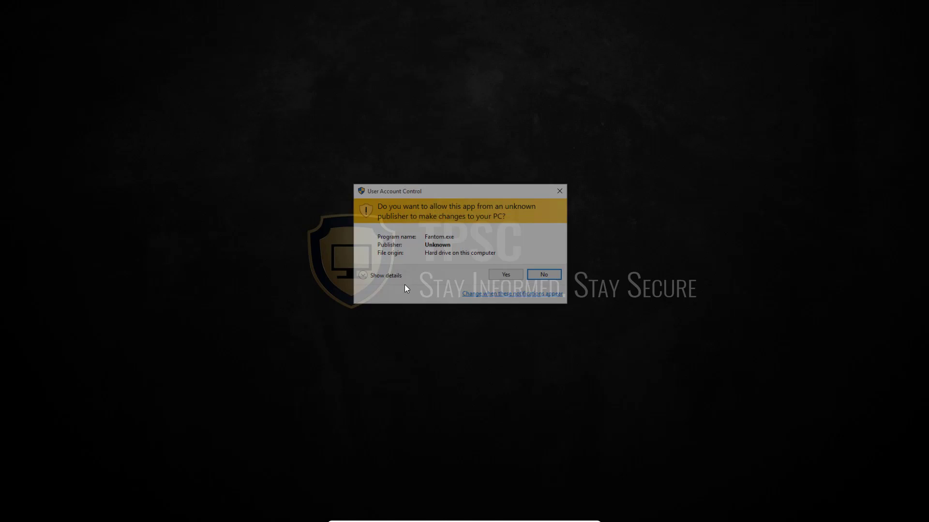
{"action": "left_click", "coordinate": [505, 275]}
{"action": "mouse_move", "coordinate": [392, 291]}
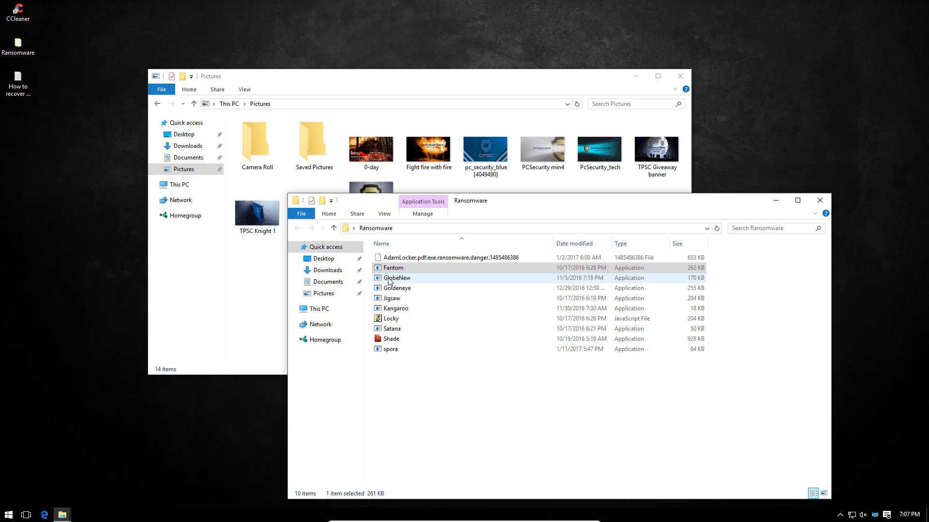
{"action": "left_click", "coordinate": [391, 279]}
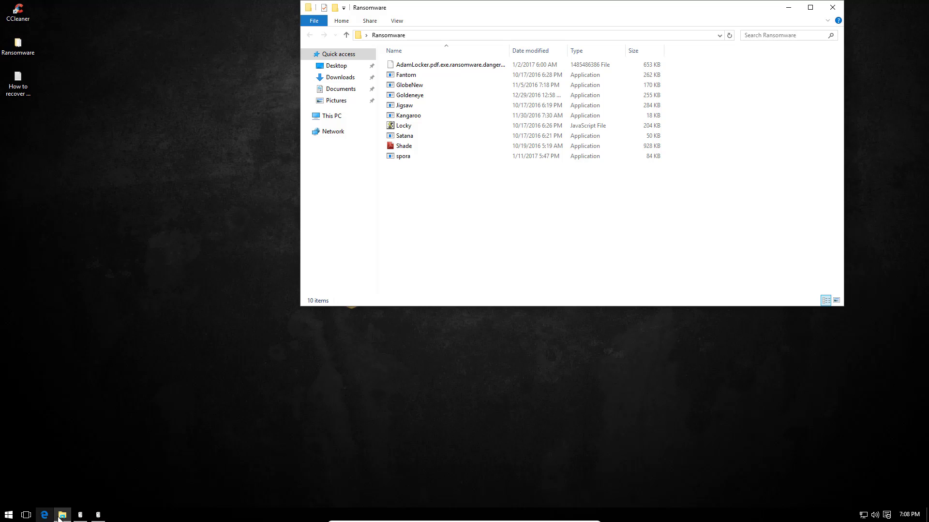
Open the Pictures folder in a new window from the File Explorer jump list and dismiss the notices.
{"action": "left_click", "coordinate": [60, 515]}
{"action": "left_click_drag", "start_coordinate": [62, 515], "coordinate": [69, 479]}
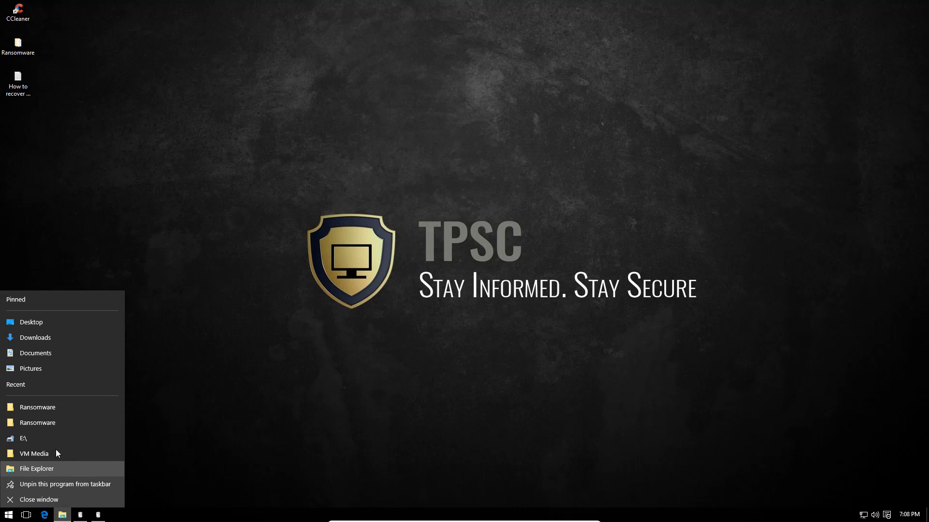
{"action": "left_click", "coordinate": [47, 448]}
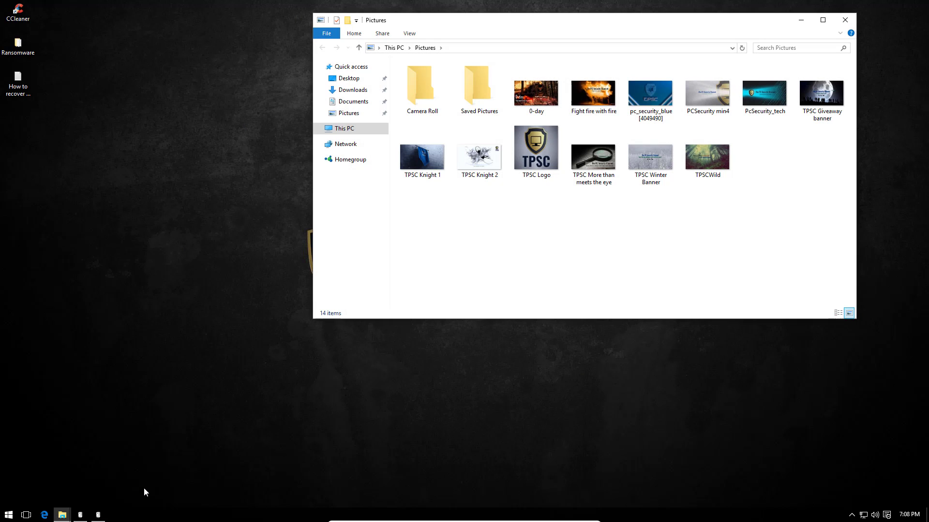
{"action": "left_click_drag", "start_coordinate": [552, 22], "coordinate": [330, 95]}
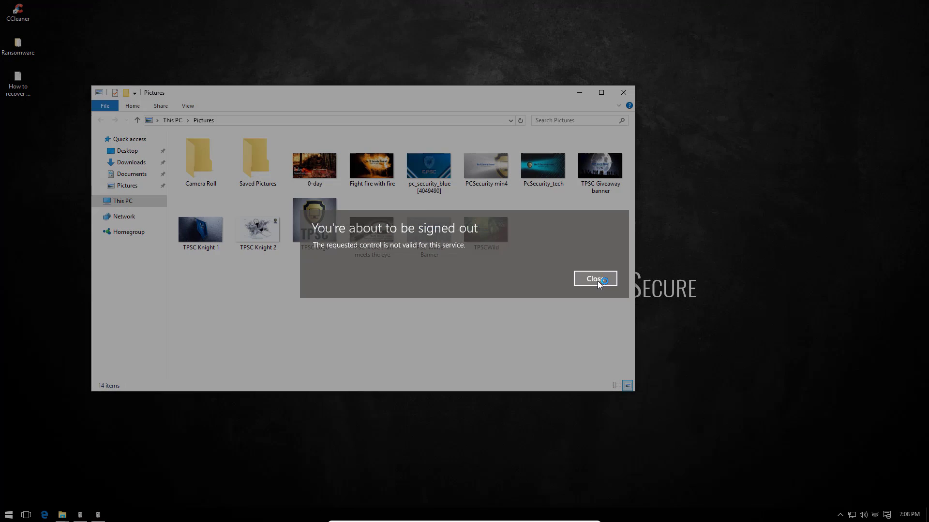
{"action": "left_click", "coordinate": [595, 279]}
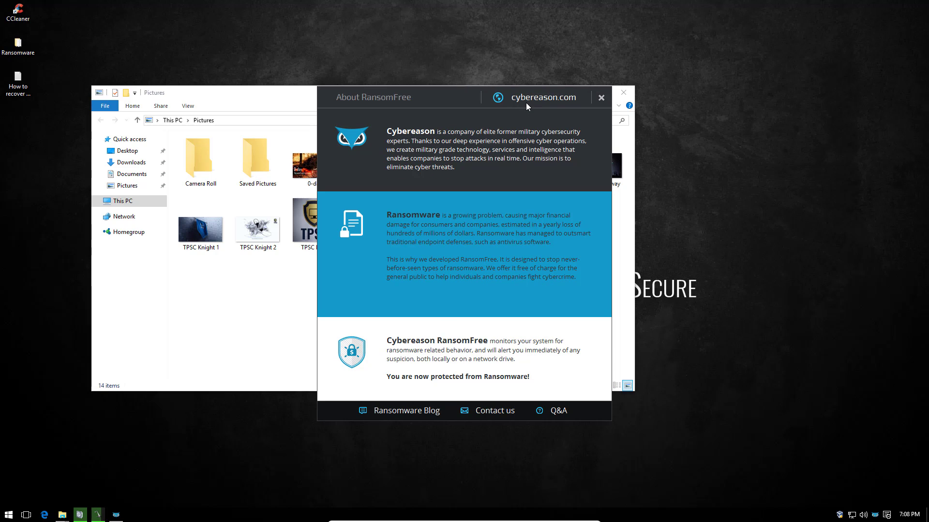
{"action": "left_click_drag", "start_coordinate": [445, 101], "coordinate": [583, 162]}
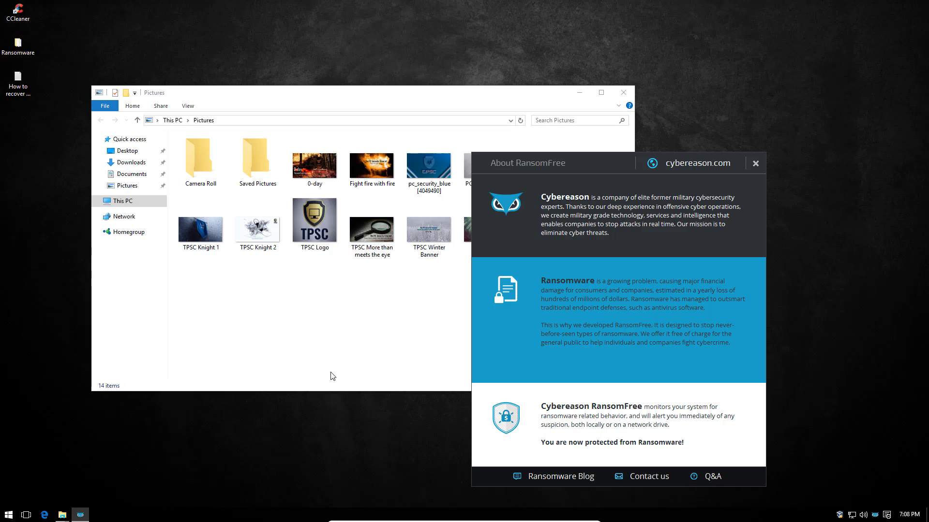
Try twice to reach Task Manager from the taskbar's context menu.
{"action": "right_click", "coordinate": [147, 515]}
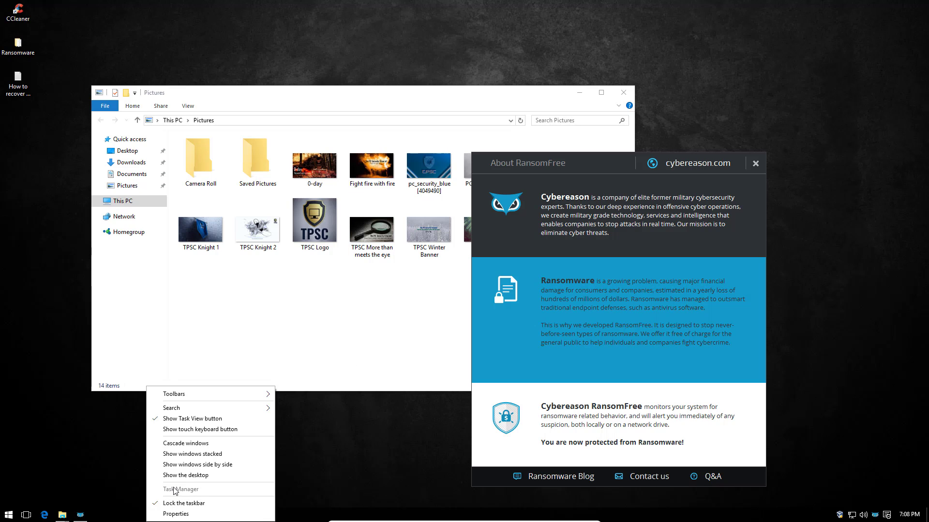
{"action": "left_click", "coordinate": [120, 414]}
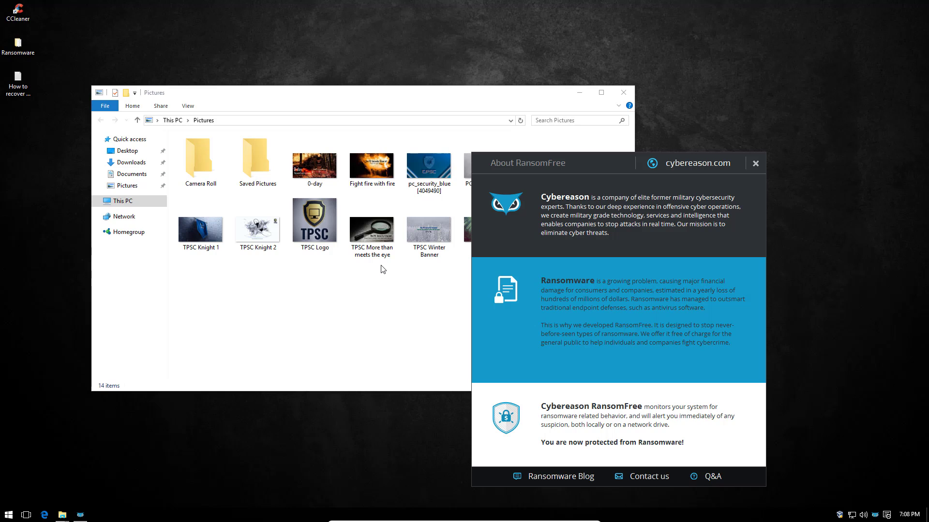
{"action": "right_click", "coordinate": [147, 515]}
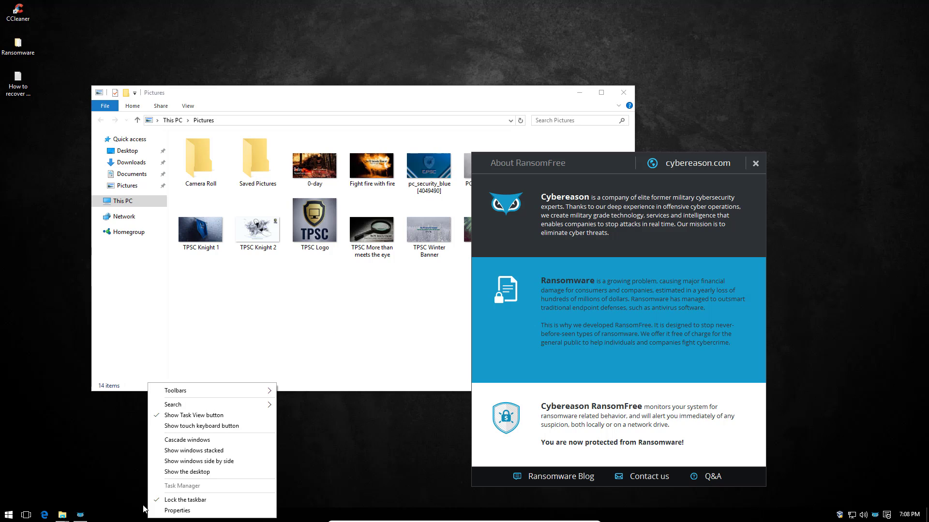
{"action": "left_click", "coordinate": [254, 342]}
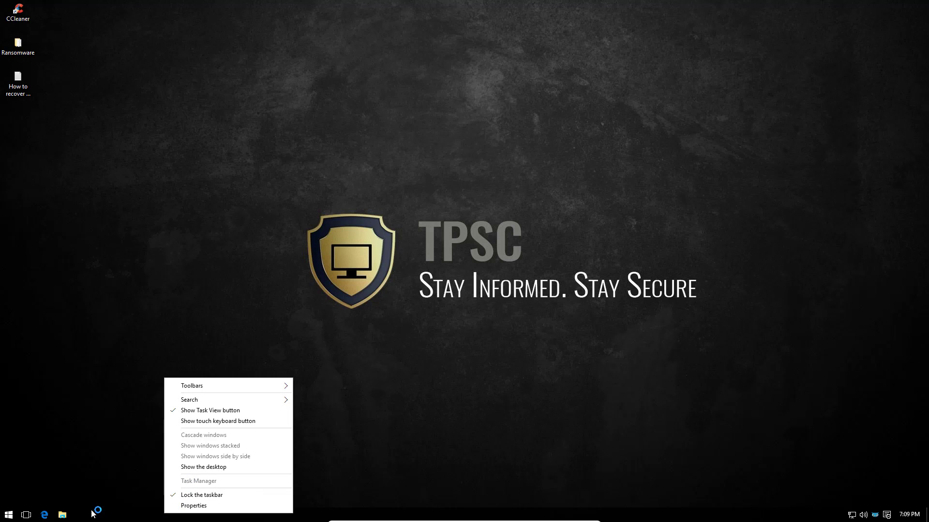
Copy procexp64 from the ProcessExplorer zip on the Tools drive onto the desktop.
{"action": "left_click", "coordinate": [89, 515]}
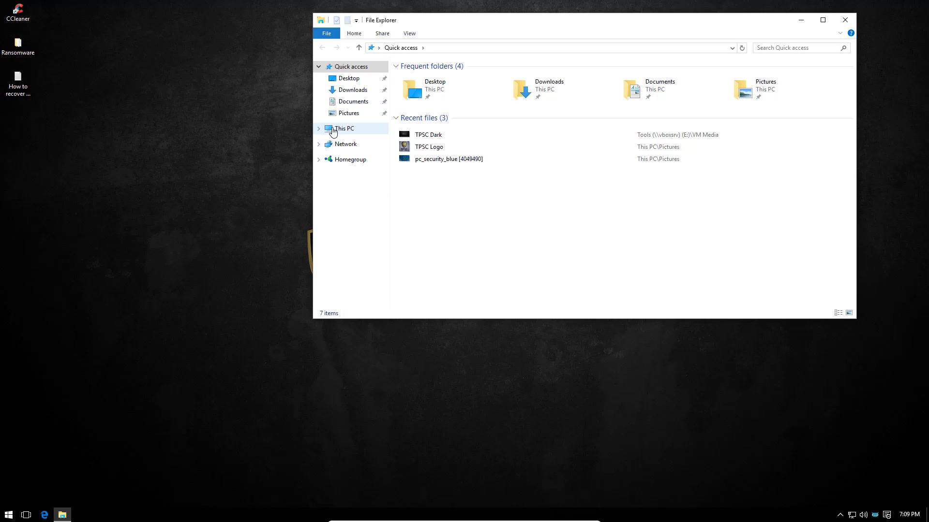
{"action": "left_click", "coordinate": [333, 130]}
{"action": "double_click", "coordinate": [457, 197]}
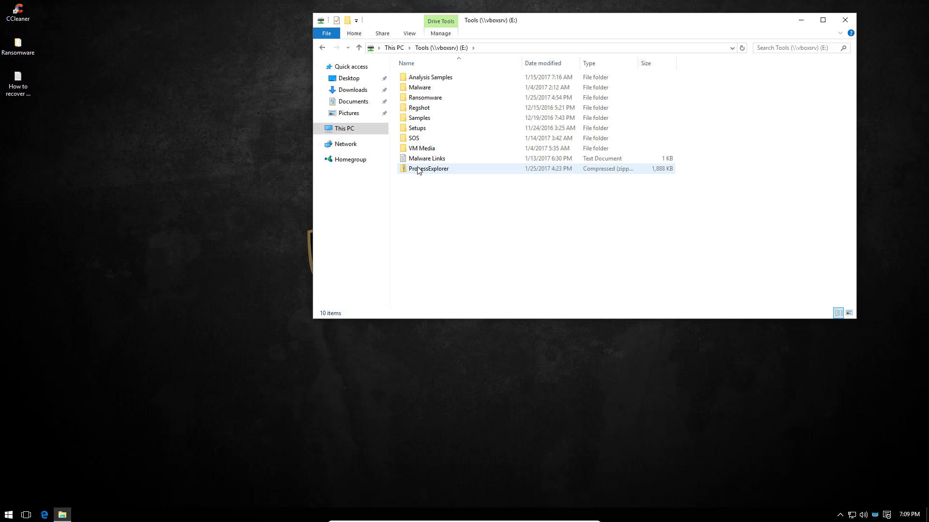
{"action": "left_click", "coordinate": [419, 171]}
{"action": "double_click", "coordinate": [418, 170]}
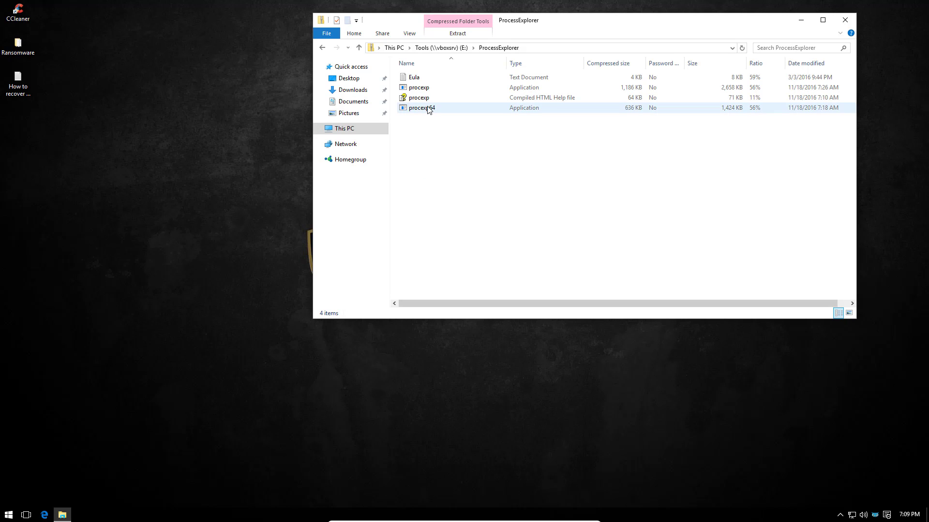
{"action": "left_click_drag", "start_coordinate": [425, 108], "coordinate": [21, 160]}
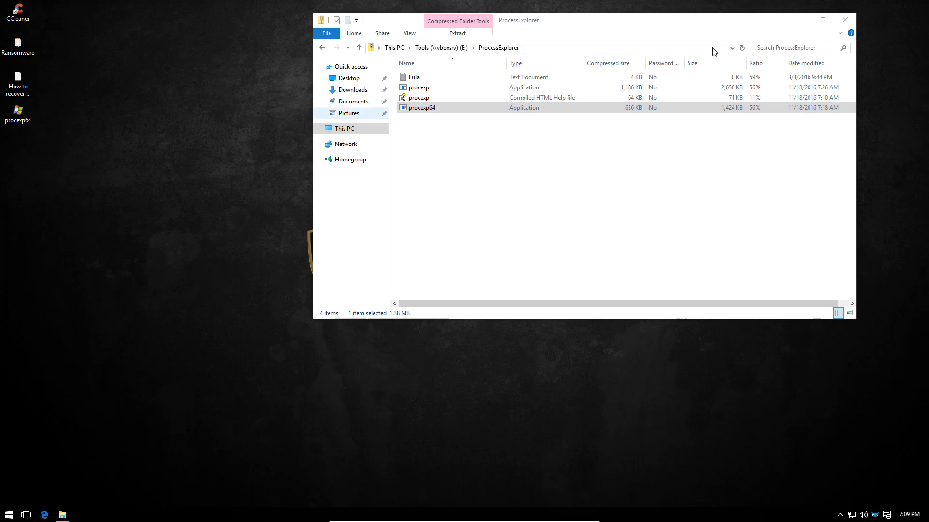
{"action": "left_click", "coordinate": [845, 20]}
Run procexp64, accept its license, and stop and clean the ransomware RansomFree detects.
{"action": "double_click", "coordinate": [29, 115]}
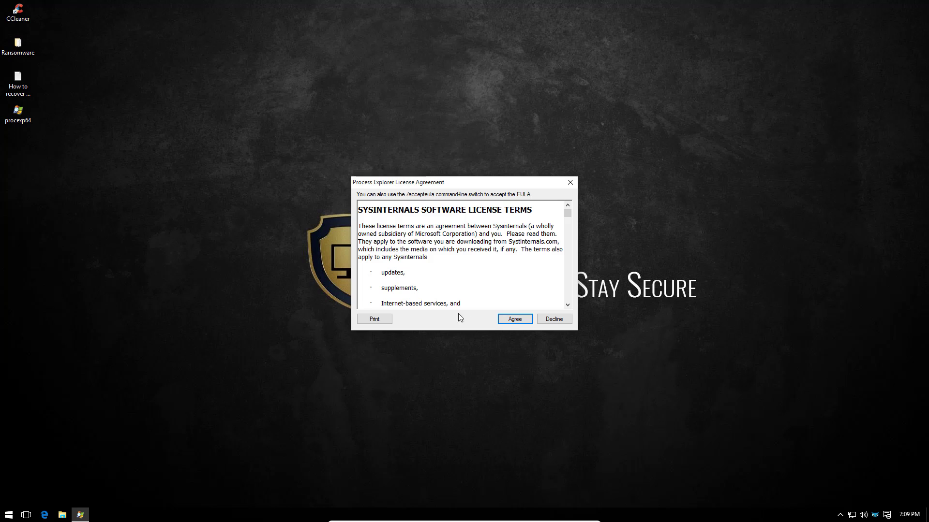
{"action": "left_click", "coordinate": [505, 322]}
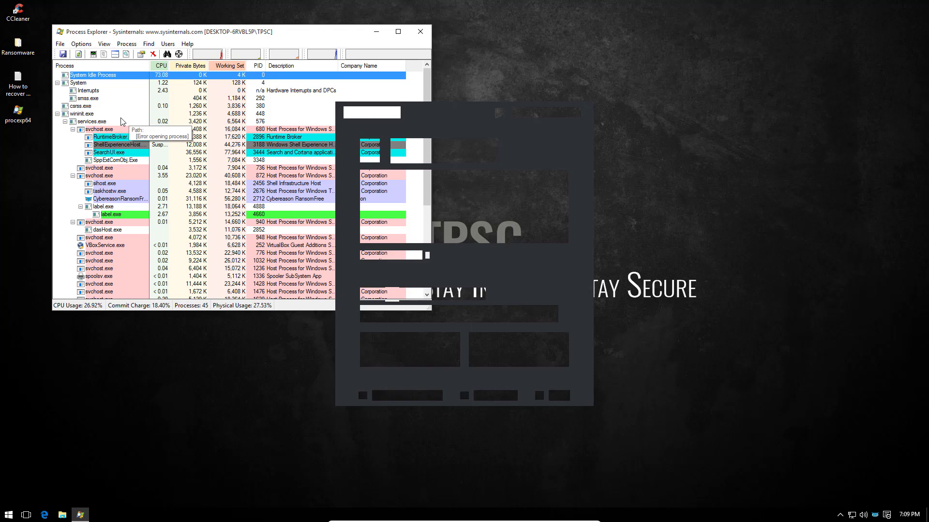
{"action": "left_click", "coordinate": [518, 350]}
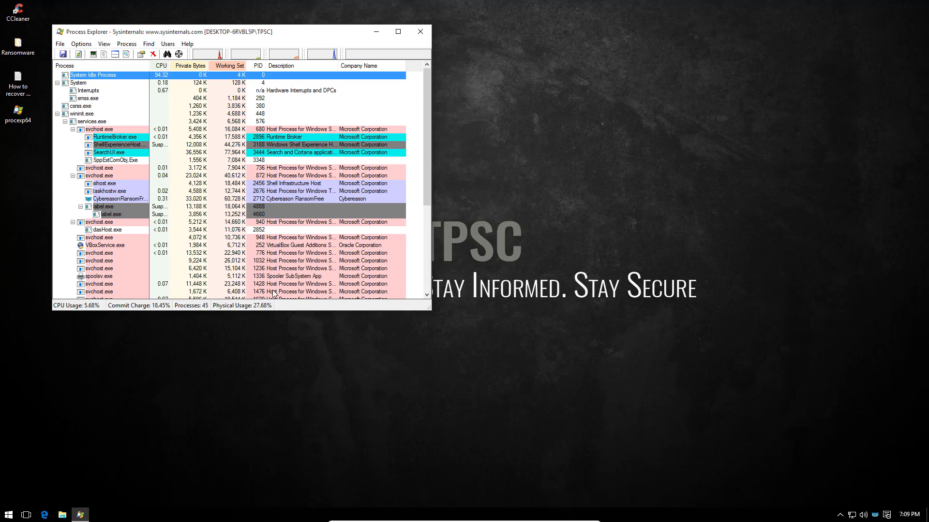
{"action": "left_click", "coordinate": [222, 253]}
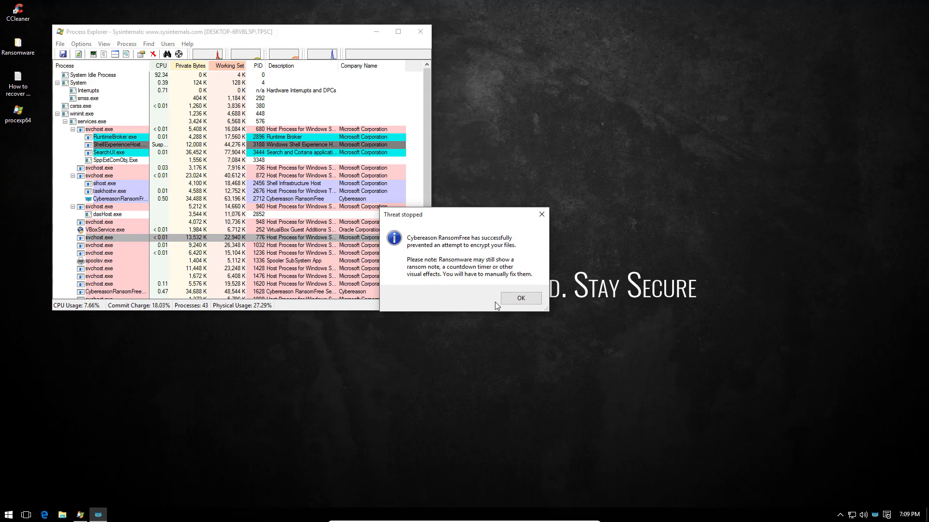
{"action": "left_click", "coordinate": [516, 298]}
{"action": "left_click", "coordinate": [345, 261]}
{"action": "scroll", "coordinate": [343, 265], "scroll_direction": "down", "scroll_amount": 5}
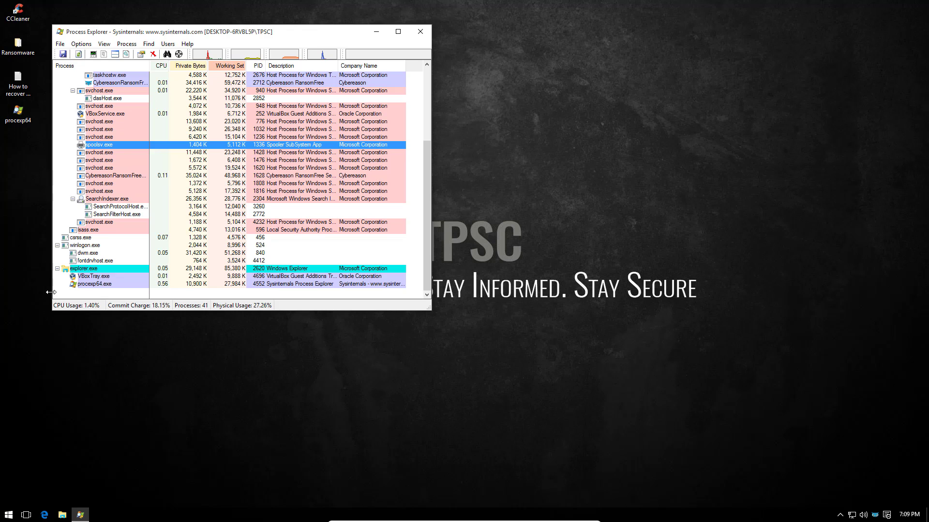
{"action": "scroll", "coordinate": [131, 269], "scroll_direction": "up", "scroll_amount": 5}
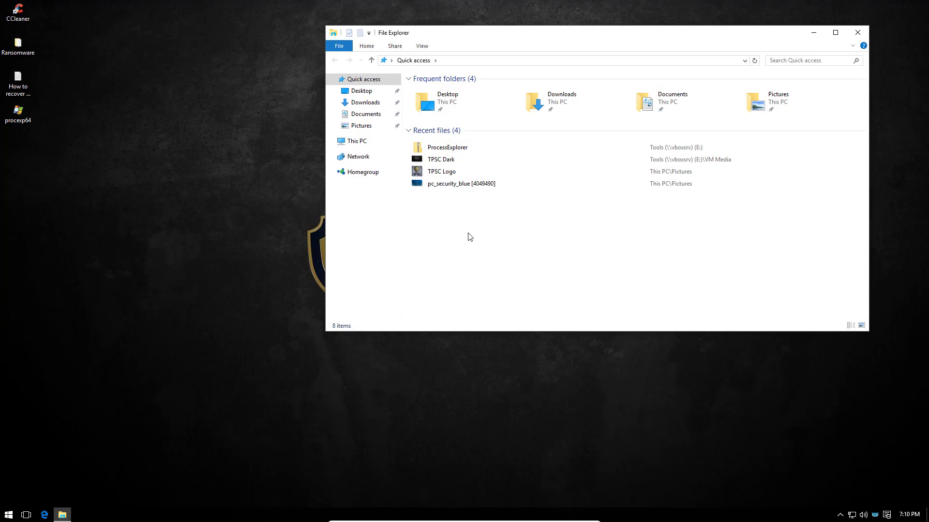
Open the desktop Ransomware folder, launch Jigsaw, and dismiss its fake registration message.
{"action": "left_click_drag", "start_coordinate": [343, 26], "coordinate": [343, 81]}
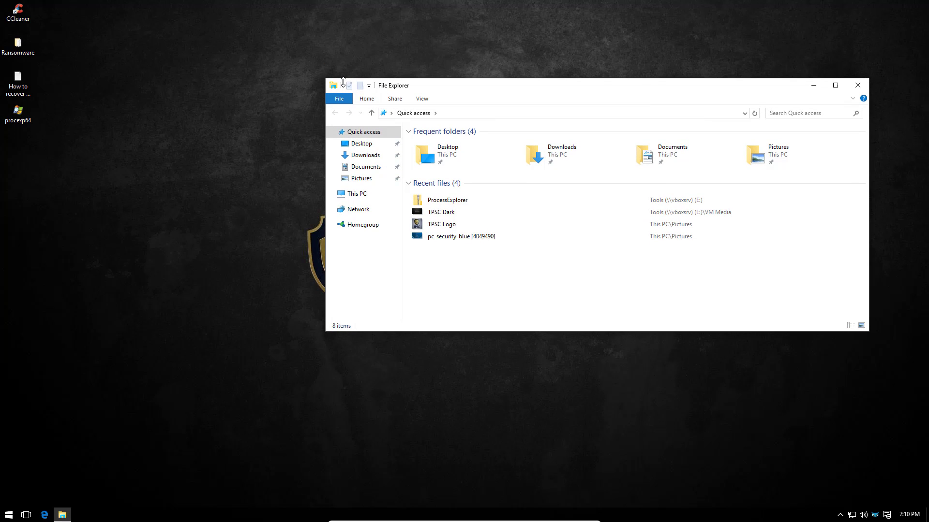
{"action": "double_click", "coordinate": [18, 44]}
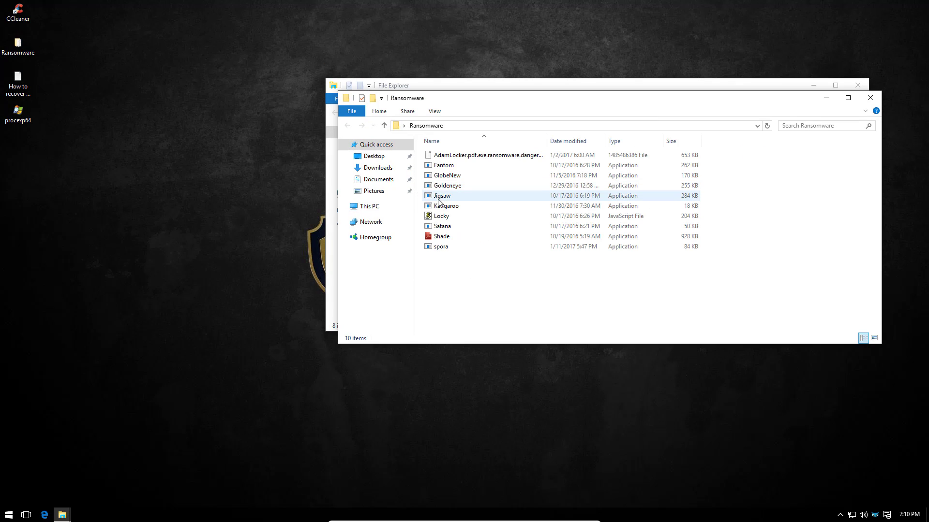
{"action": "left_click", "coordinate": [439, 197]}
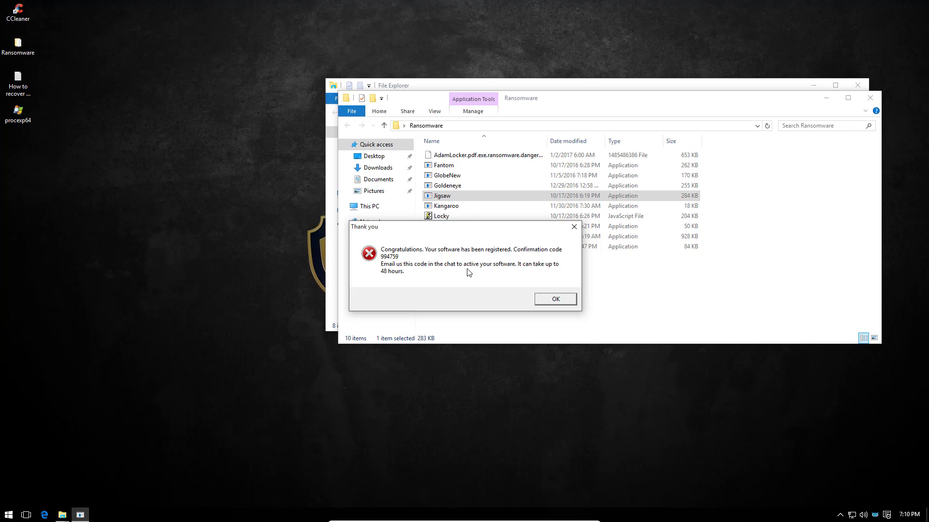
{"action": "left_click", "coordinate": [555, 300]}
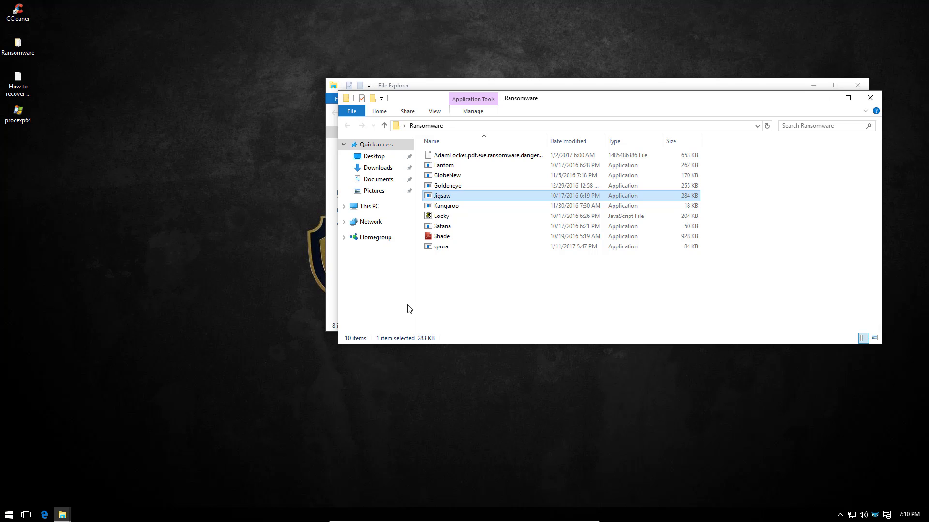
Run Kangaroo, stop and clean the drpbx.exe and Jigsaw.exe threats, and close Kangaroo's ransom window.
{"action": "double_click", "coordinate": [443, 205]}
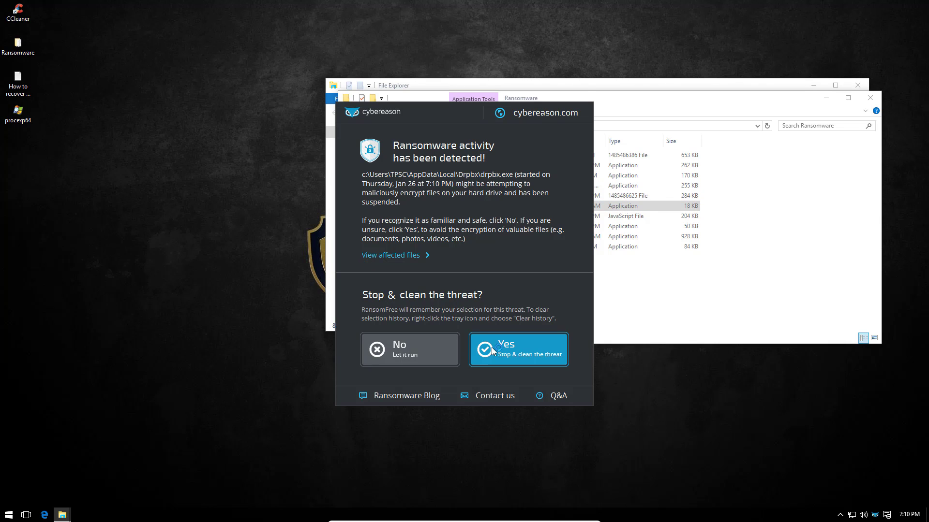
{"action": "left_click", "coordinate": [492, 347]}
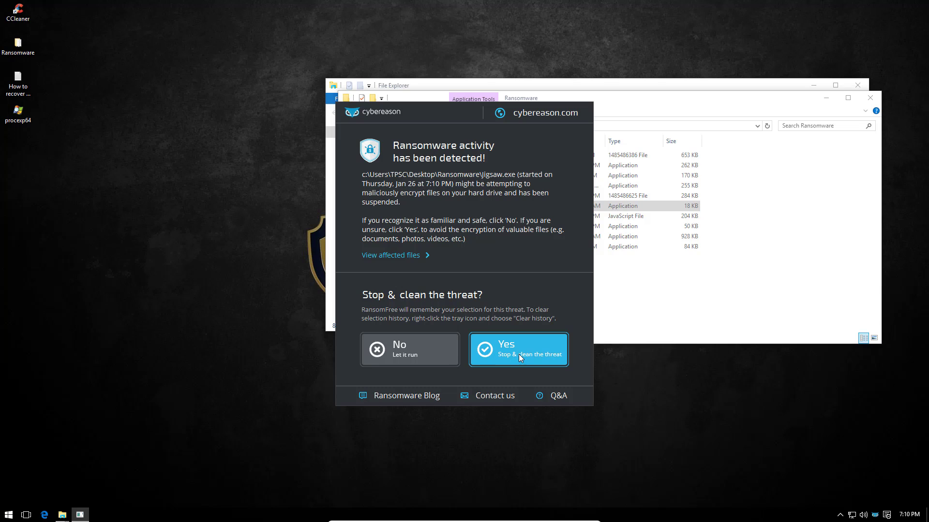
{"action": "left_click", "coordinate": [518, 354]}
{"action": "left_click", "coordinate": [519, 296]}
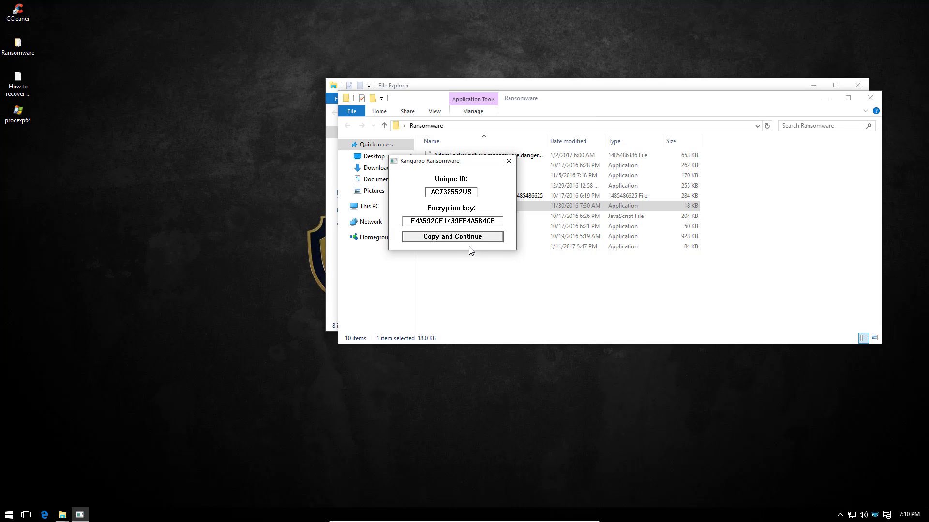
{"action": "left_click", "coordinate": [458, 262]}
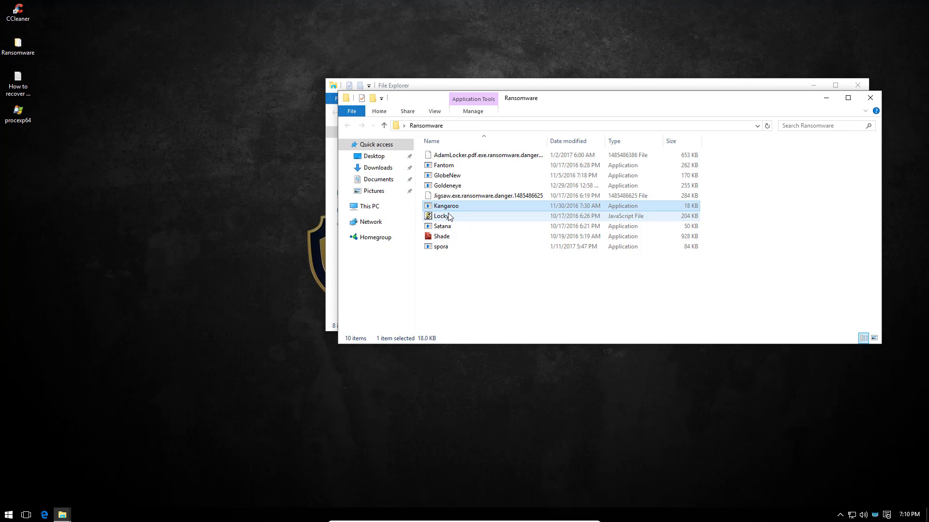
{"action": "left_click", "coordinate": [459, 197]}
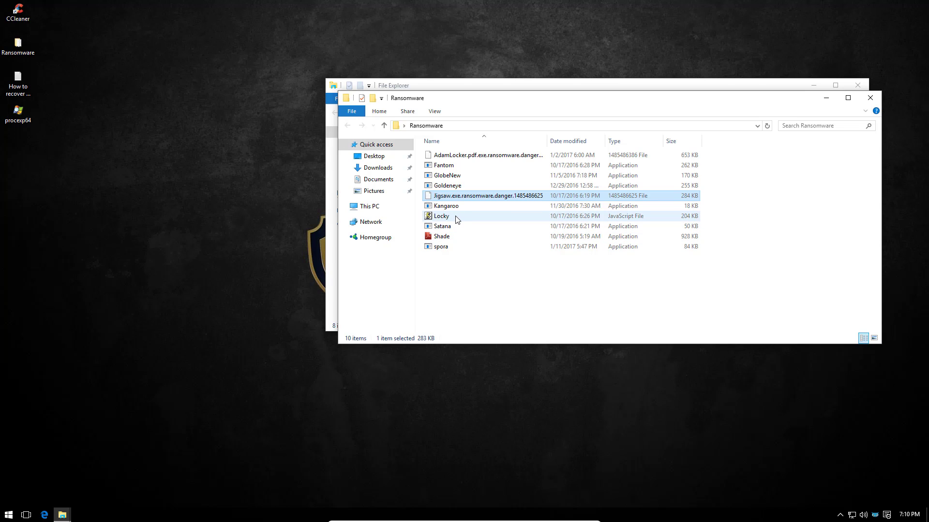
Open Pictures, run the Shade sample, then view the encrypted .cerber files in Pictures.
{"action": "left_click_drag", "start_coordinate": [421, 89], "coordinate": [211, 140]}
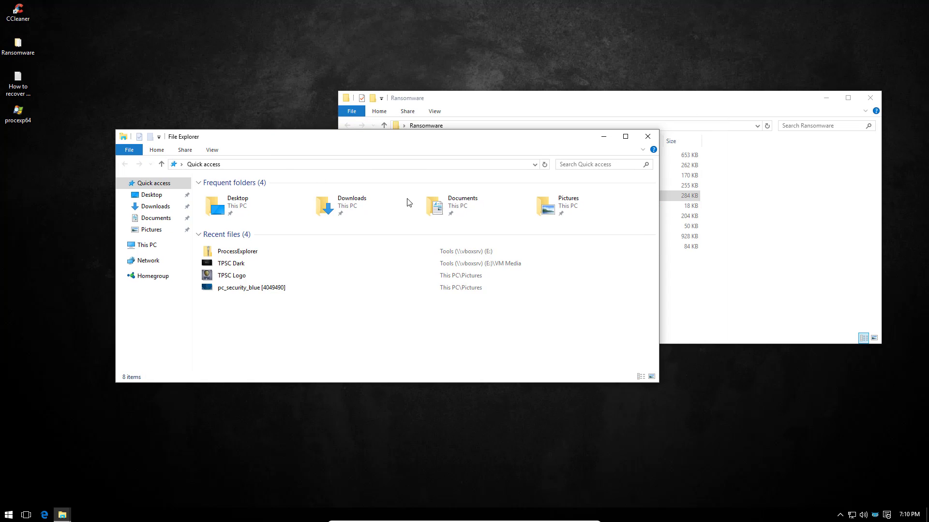
{"action": "double_click", "coordinate": [583, 206]}
{"action": "key", "text": "alt+Tab"}
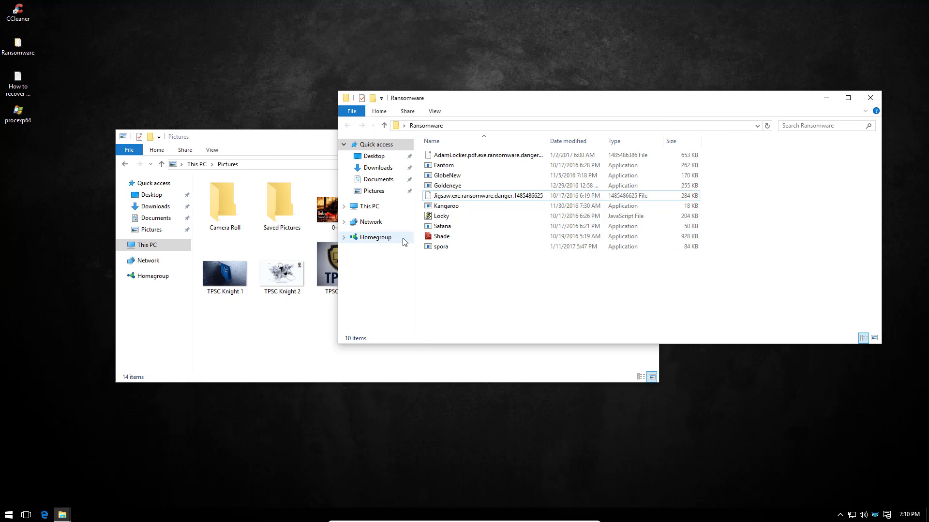
{"action": "double_click", "coordinate": [442, 237]}
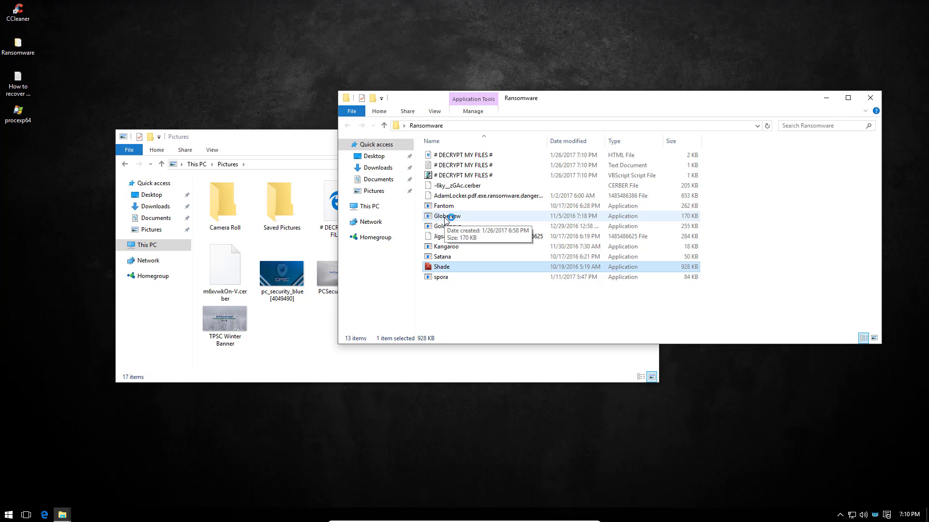
{"action": "left_click", "coordinate": [300, 338]}
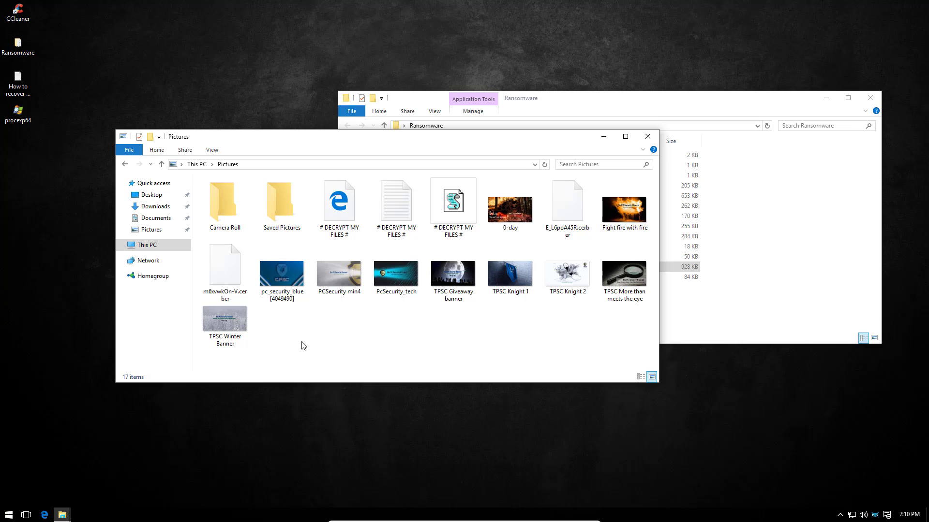
{"action": "left_click", "coordinate": [228, 285]}
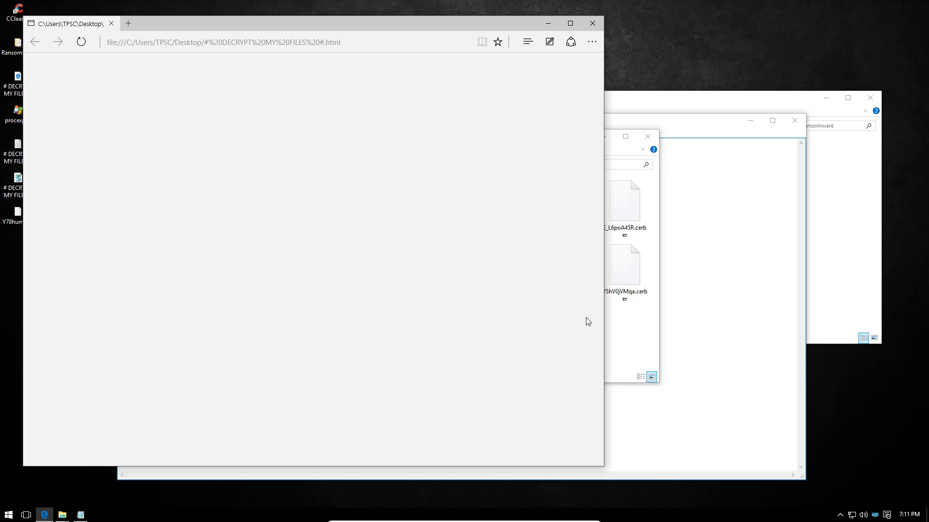
Close the ransom note in Edge, bring both folders forward, and open About RansomFree from the tray.
{"action": "left_click", "coordinate": [592, 22]}
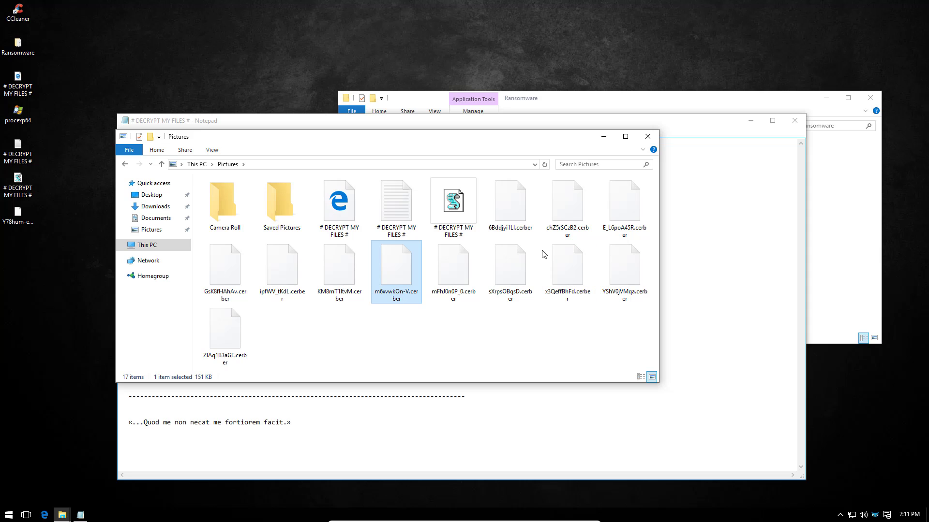
{"action": "left_click", "coordinate": [846, 261]}
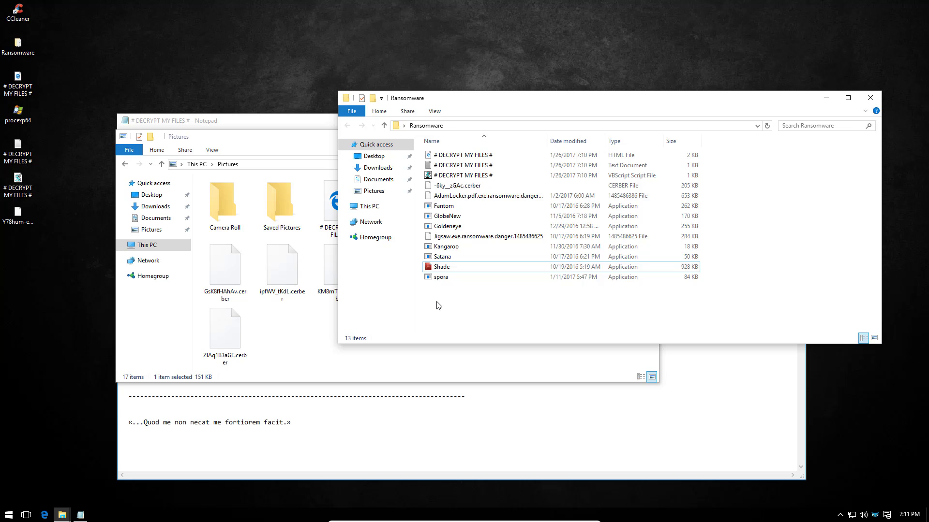
{"action": "left_click", "coordinate": [215, 352]}
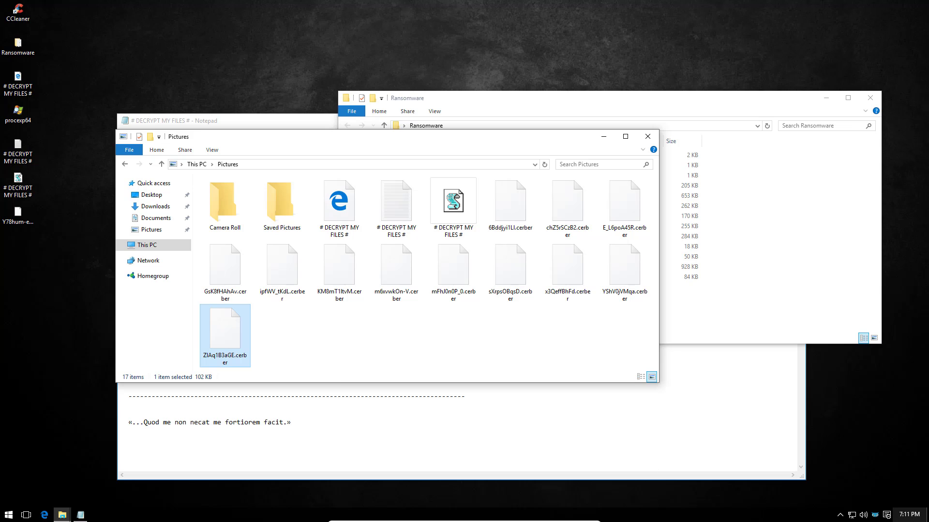
{"action": "left_click", "coordinate": [876, 516]}
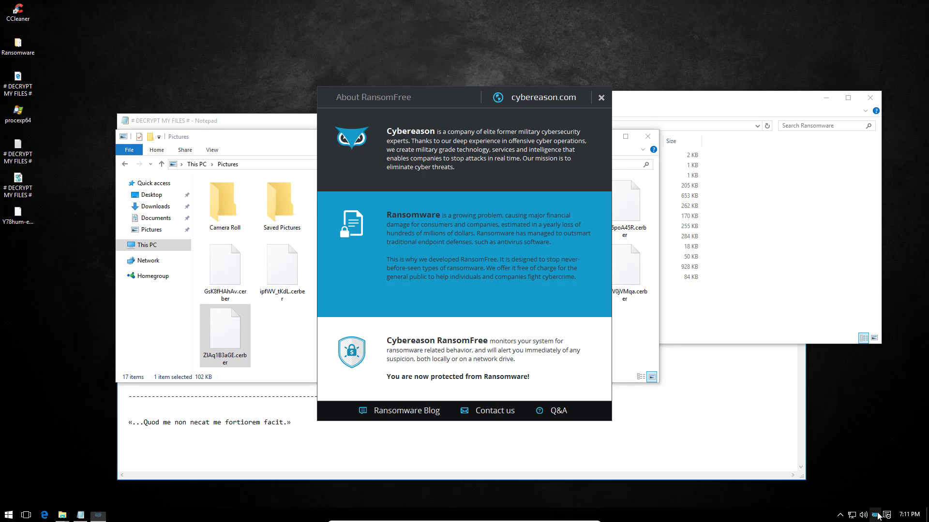
Move the About RansomFree window aside and close it.
{"action": "left_click_drag", "start_coordinate": [441, 97], "coordinate": [520, 103]}
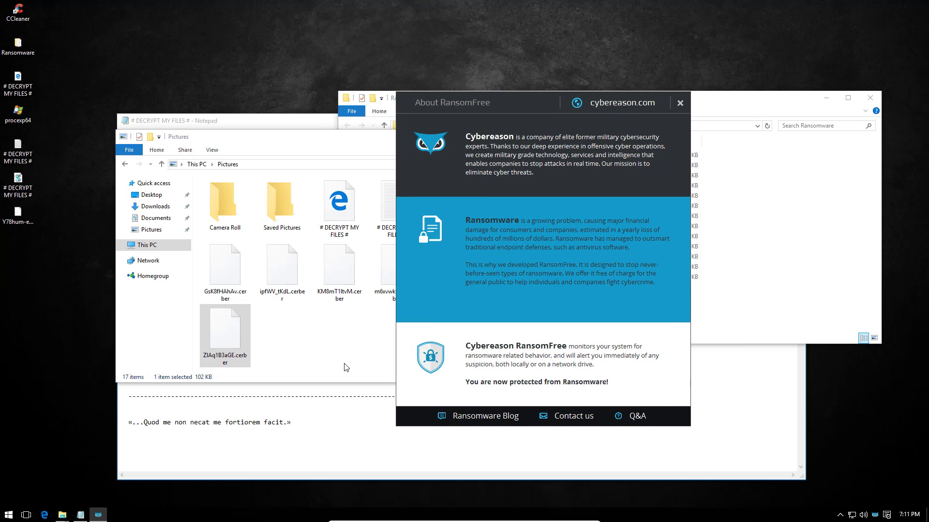
{"action": "left_click", "coordinate": [680, 104]}
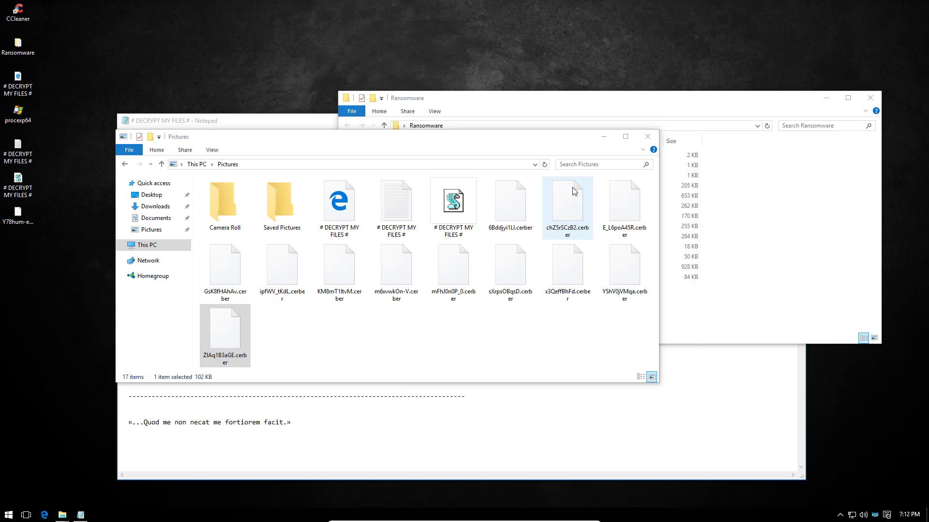
Run Goldeneye, stop and clean it when RansomFree flags it, then launch Satana.
{"action": "left_click", "coordinate": [721, 277]}
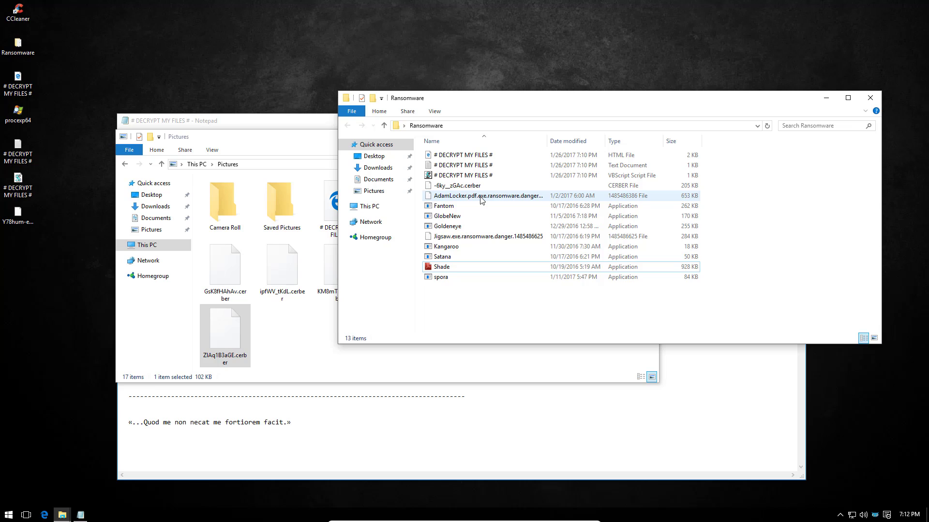
{"action": "double_click", "coordinate": [465, 227]}
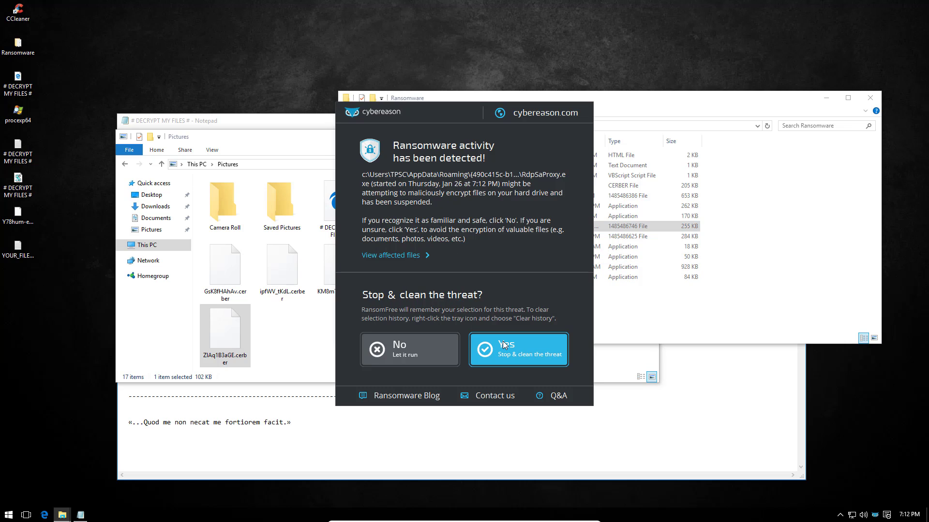
{"action": "left_click", "coordinate": [463, 342]}
{"action": "left_click", "coordinate": [493, 356]}
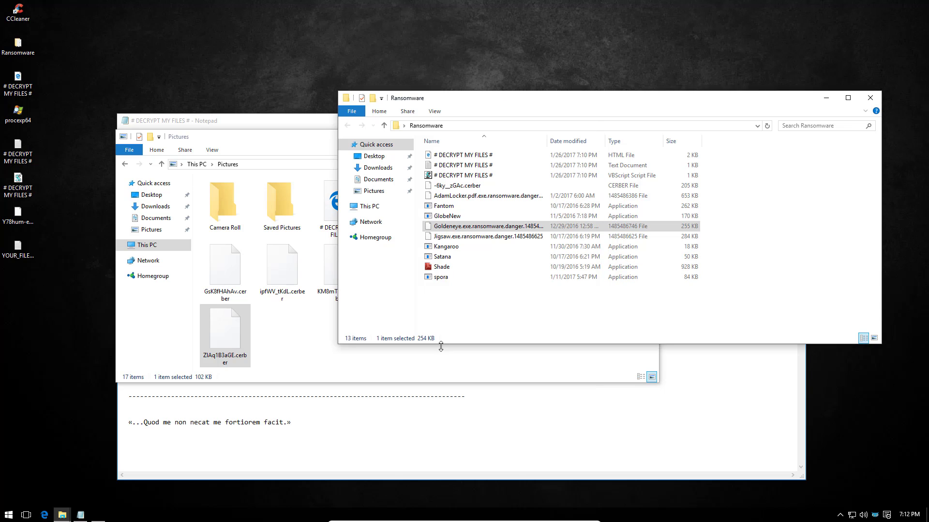
{"action": "left_click", "coordinate": [507, 297]}
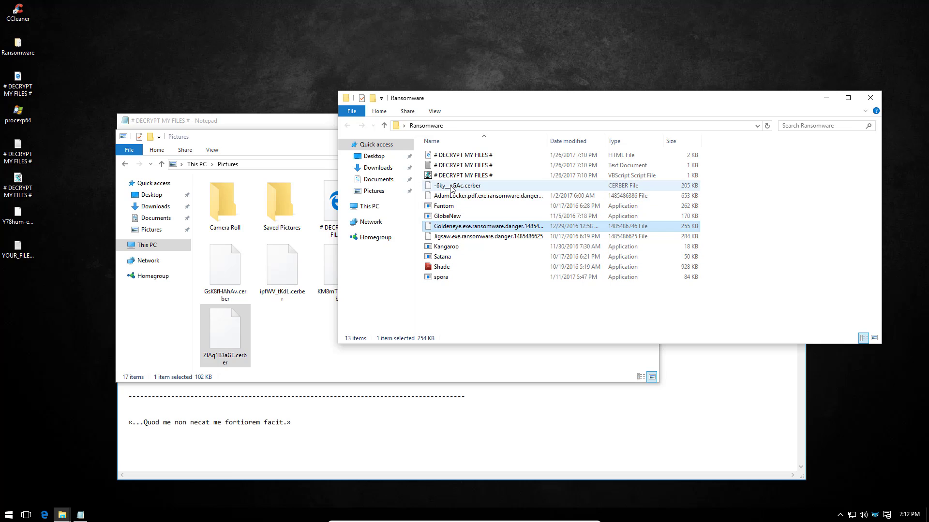
{"action": "double_click", "coordinate": [446, 258]}
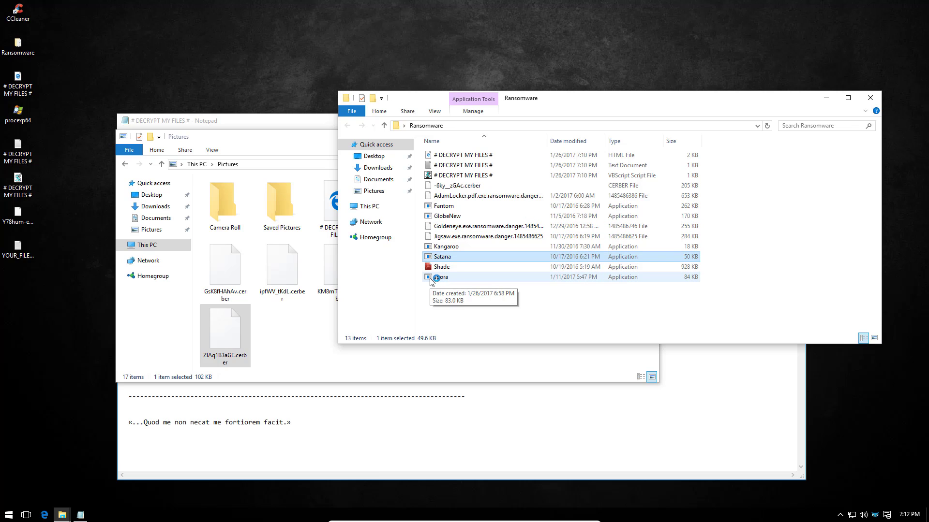
Run spora as administrator, approve UAC, and stop and clean the threat RansomFree detects.
{"action": "left_click", "coordinate": [432, 281]}
{"action": "right_click", "coordinate": [432, 280]}
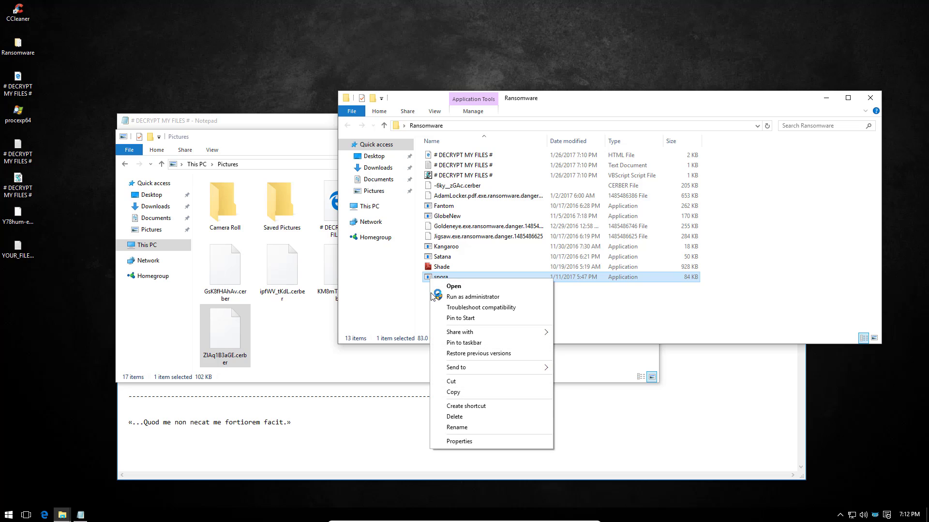
{"action": "left_click", "coordinate": [433, 292]}
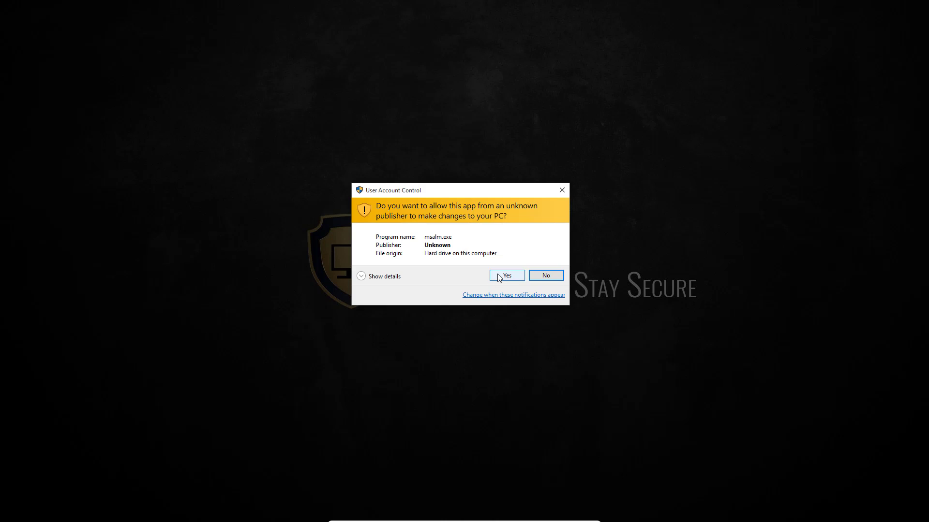
{"action": "left_click", "coordinate": [499, 276]}
{"action": "left_click", "coordinate": [504, 360]}
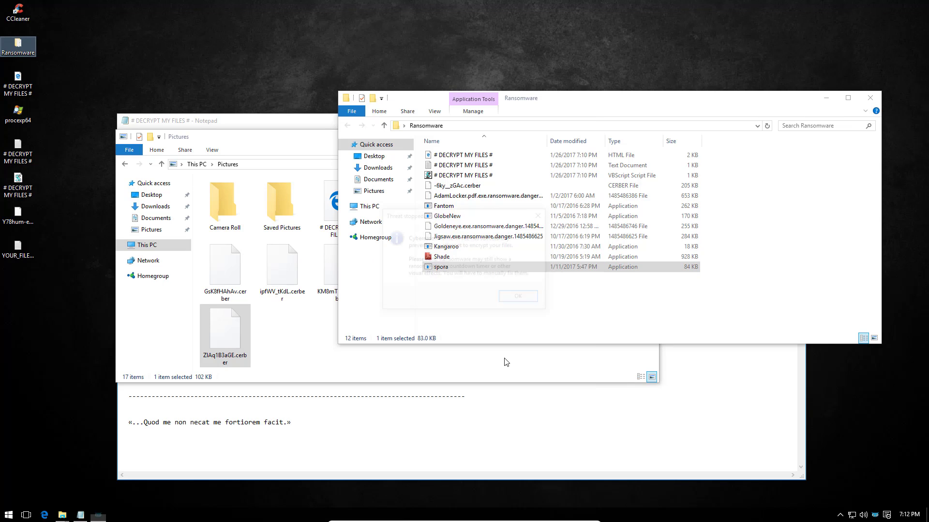
{"action": "left_click", "coordinate": [510, 298]}
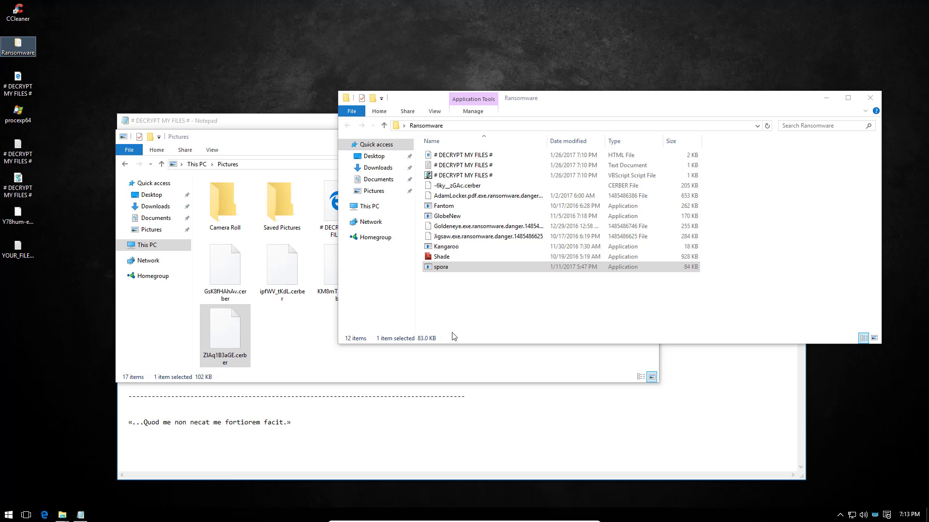
Check the Pictures folder, then run the Shade sample from the Ransomware folder.
{"action": "left_click", "coordinate": [309, 358]}
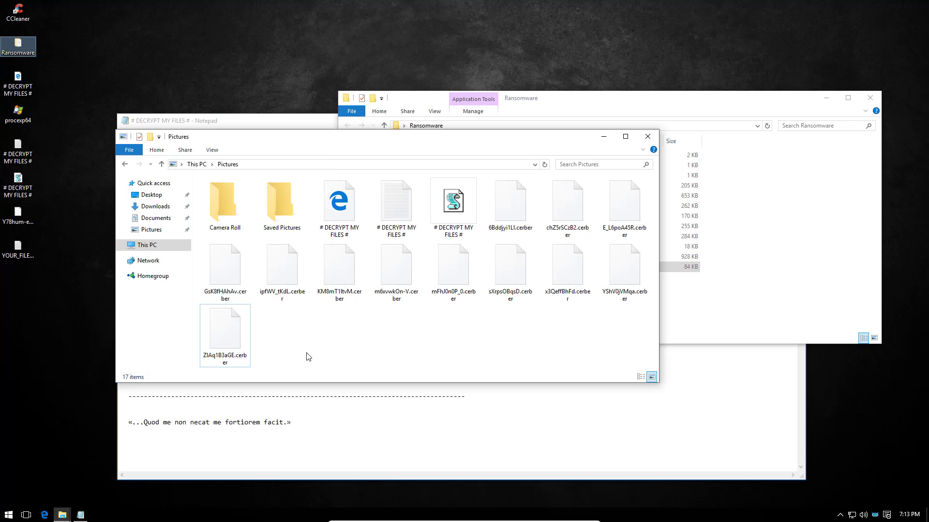
{"action": "left_click", "coordinate": [772, 334]}
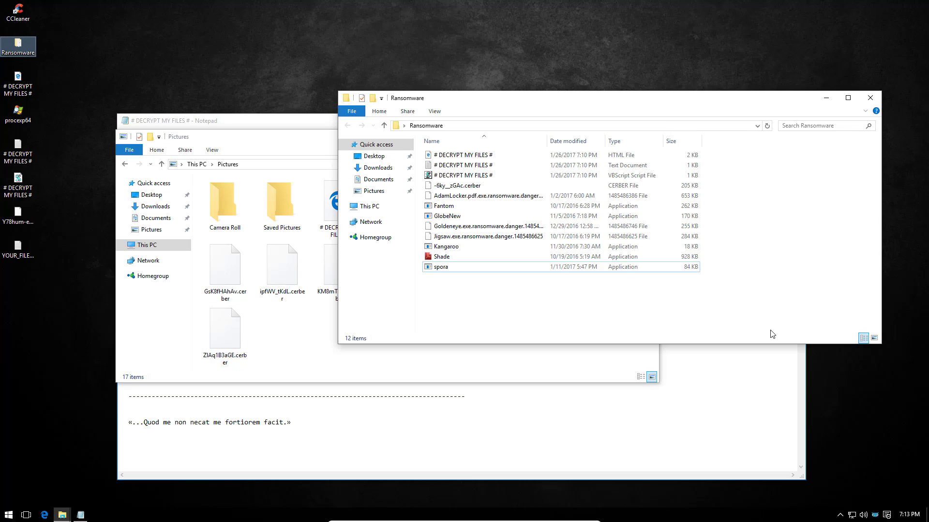
{"action": "double_click", "coordinate": [445, 259]}
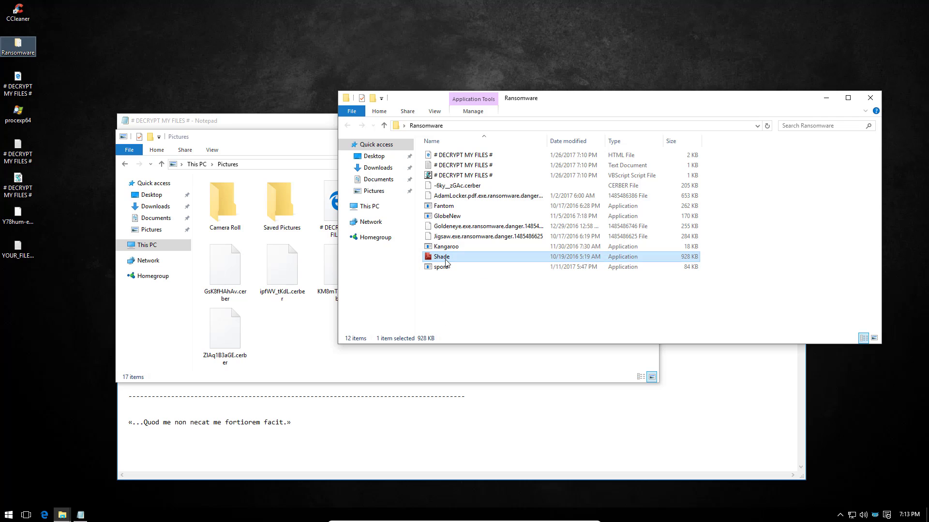
Copy Petya (Green).vir from Tools (E:) > Ransomware onto the desktop.
{"action": "left_click", "coordinate": [382, 207]}
{"action": "double_click", "coordinate": [484, 269]}
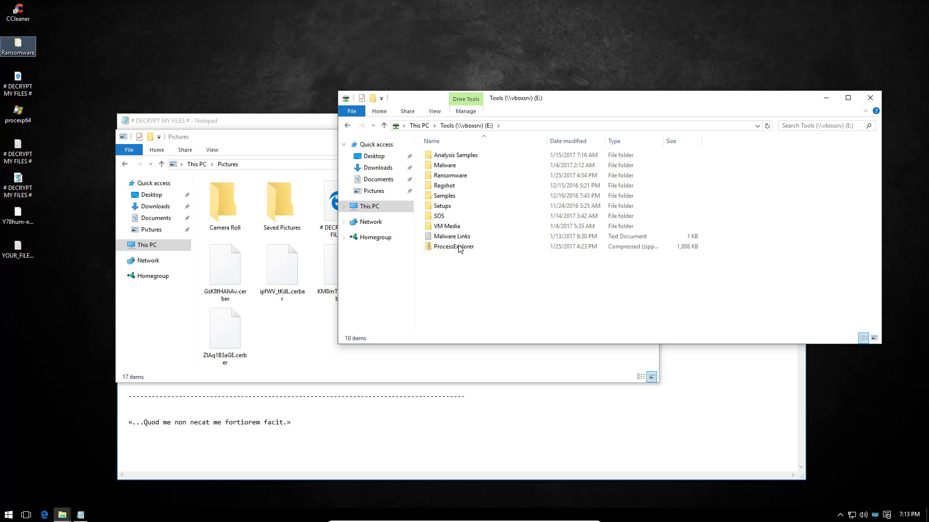
{"action": "double_click", "coordinate": [450, 176]}
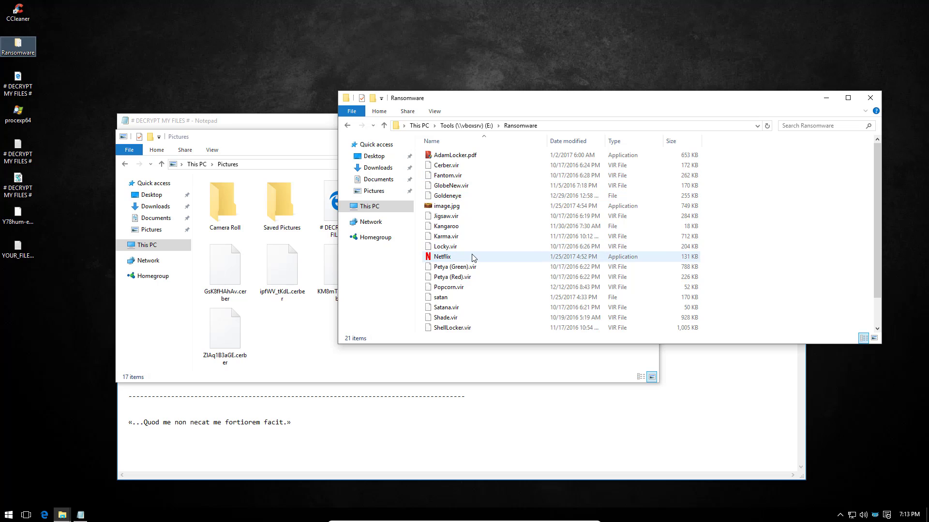
{"action": "left_click_drag", "start_coordinate": [468, 278], "coordinate": [60, 285]}
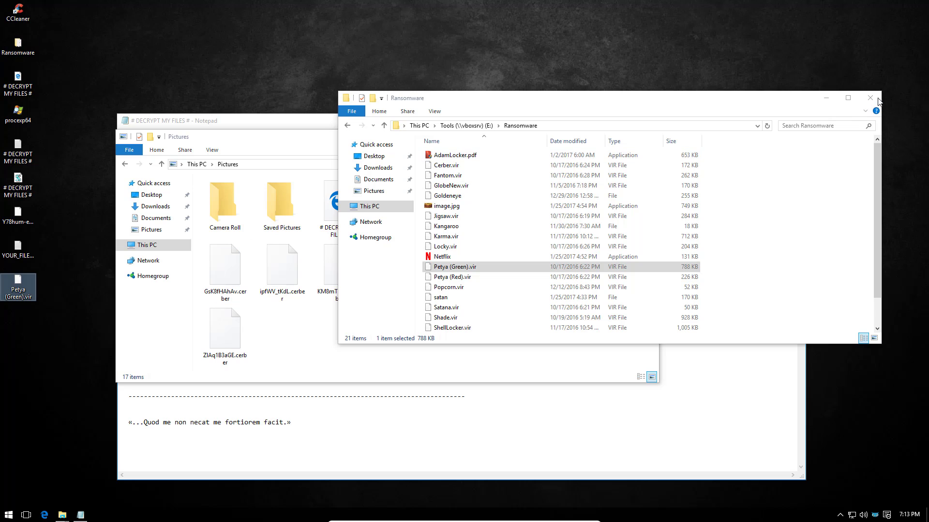
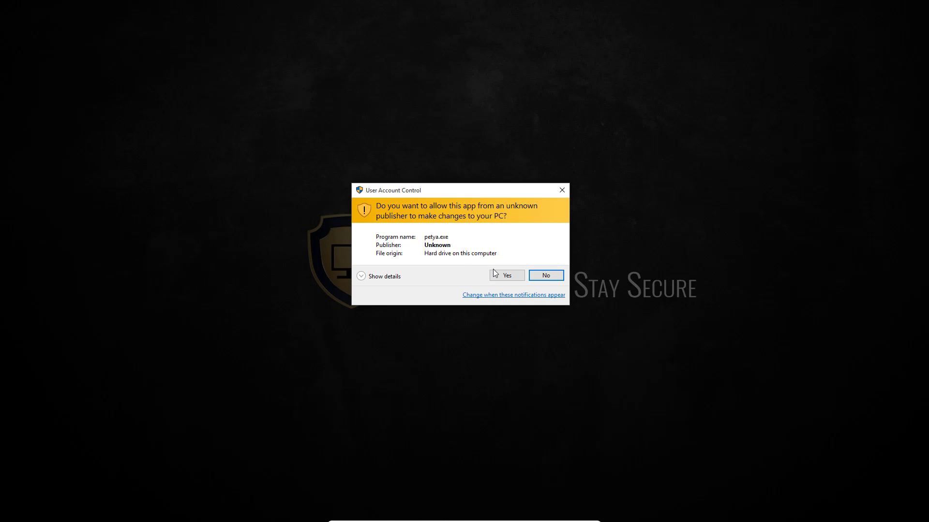
Approve the UAC prompt so petya.exe runs with administrator rights, then try opening sXrpsOBqsD.cerber.
{"action": "left_click", "coordinate": [501, 275]}
{"action": "double_click", "coordinate": [503, 278]}
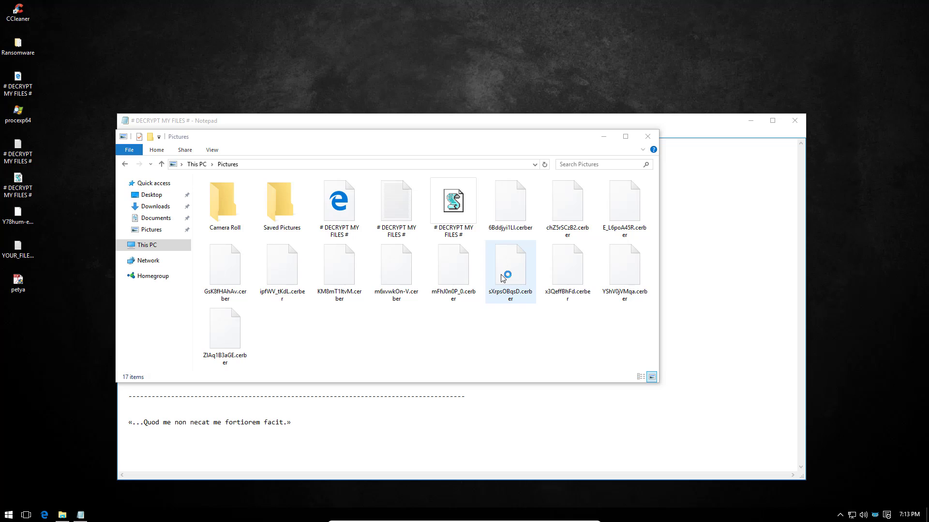